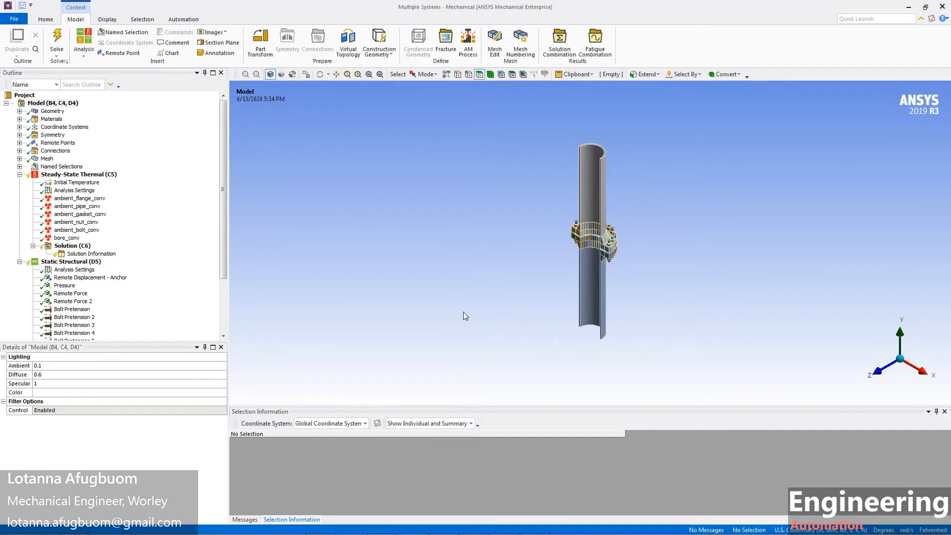
scroll(463, 311, "up", 2)
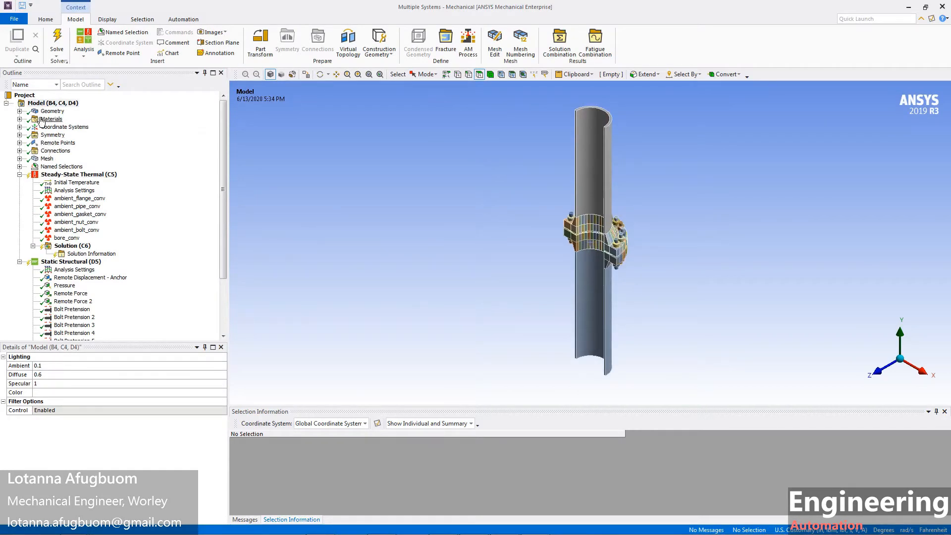
left_click(19, 119)
left_click(78, 160)
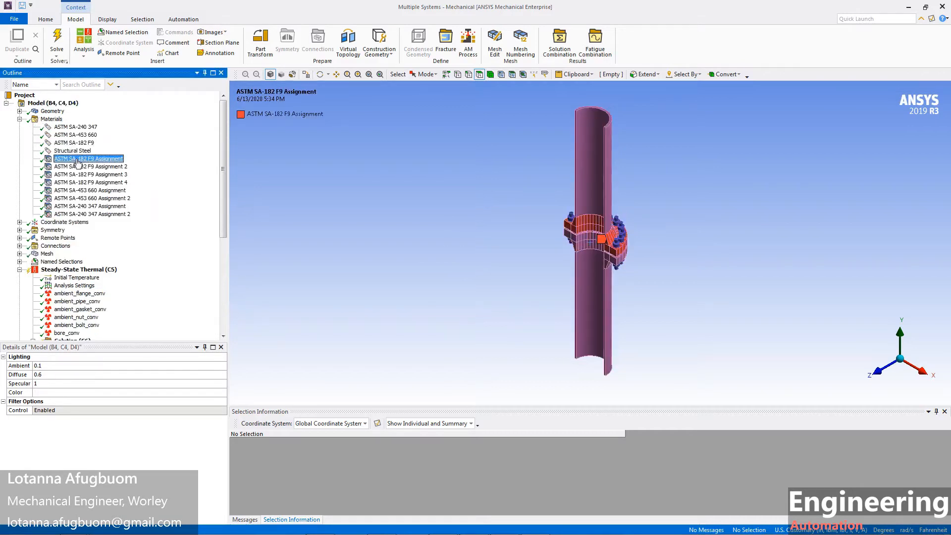
key("Down")
key("Down")
key("Down")
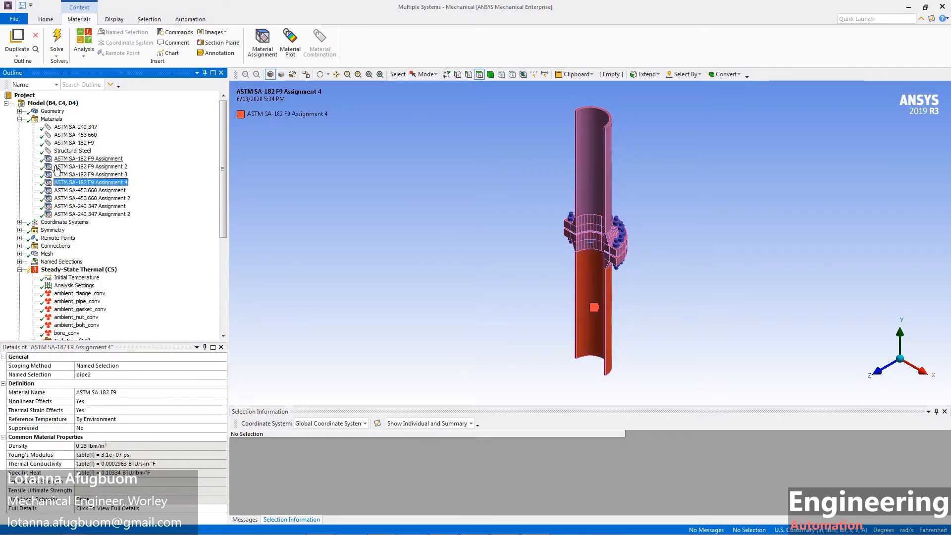
left_click(20, 119)
key("Down")
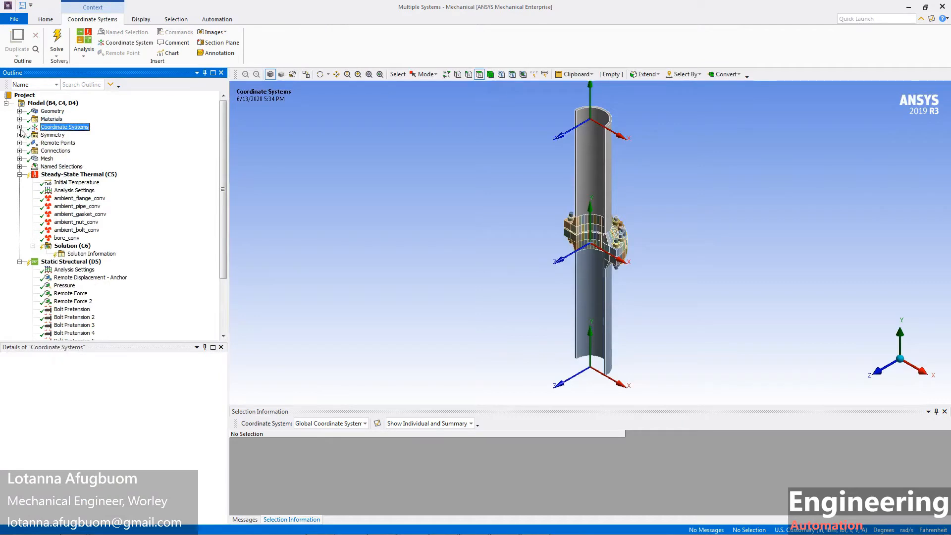
left_click(19, 135)
left_click(69, 143)
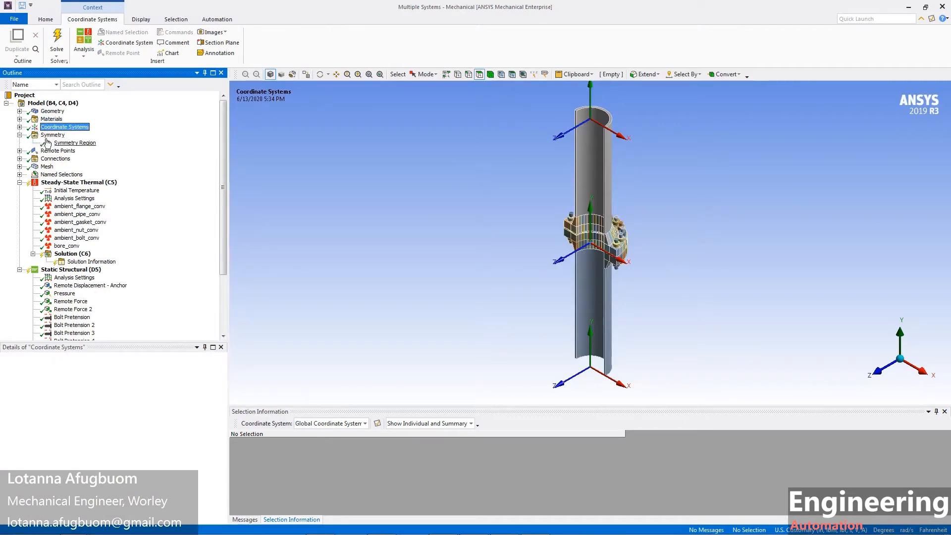
scroll(487, 251, "up", 5)
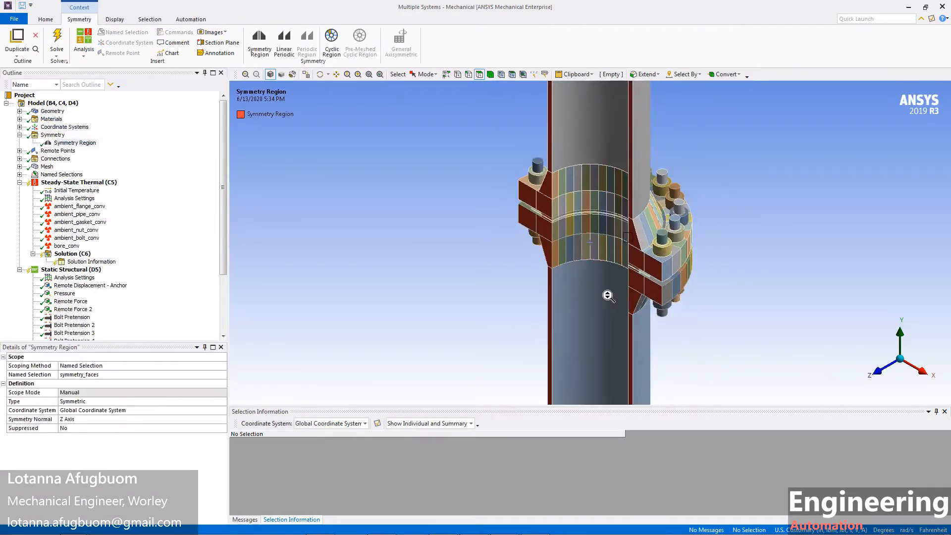
scroll(539, 286, "down", 3)
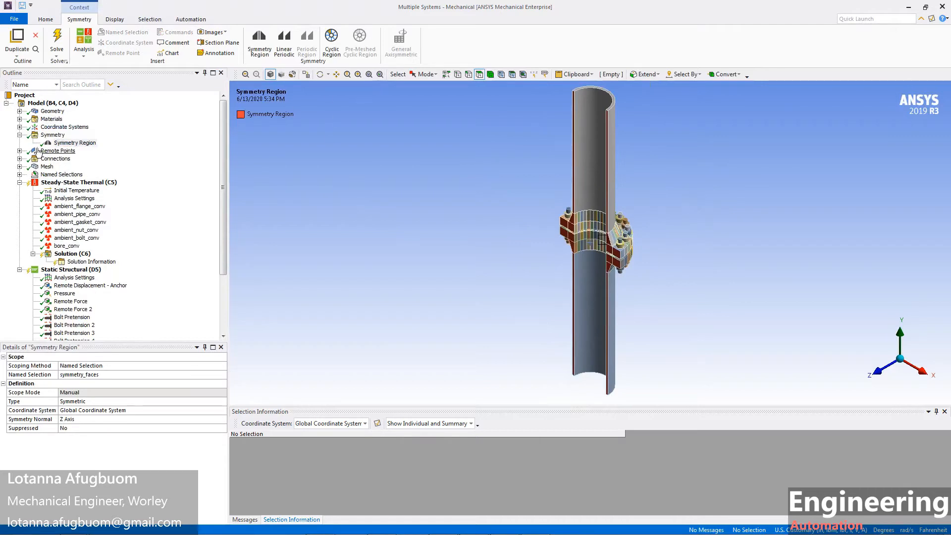
left_click(19, 135)
left_click(38, 143)
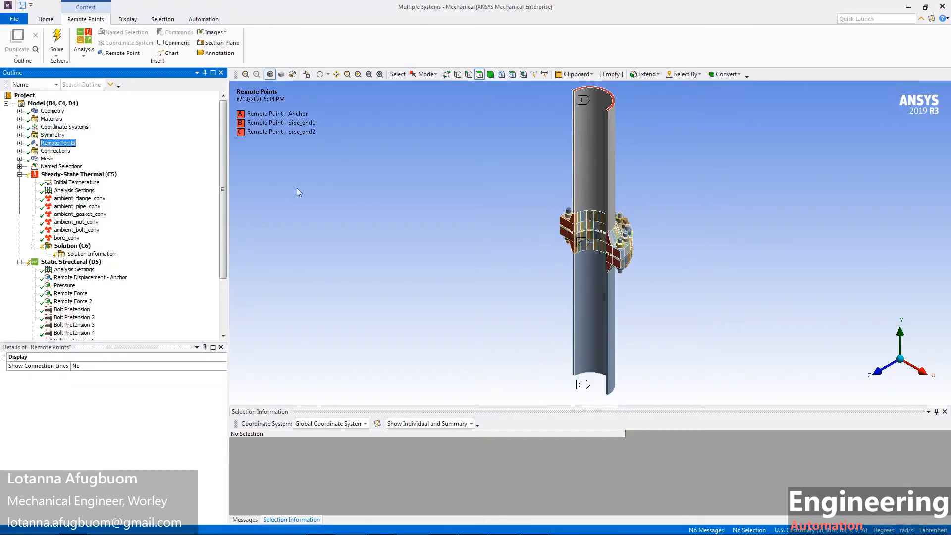
left_click(19, 143)
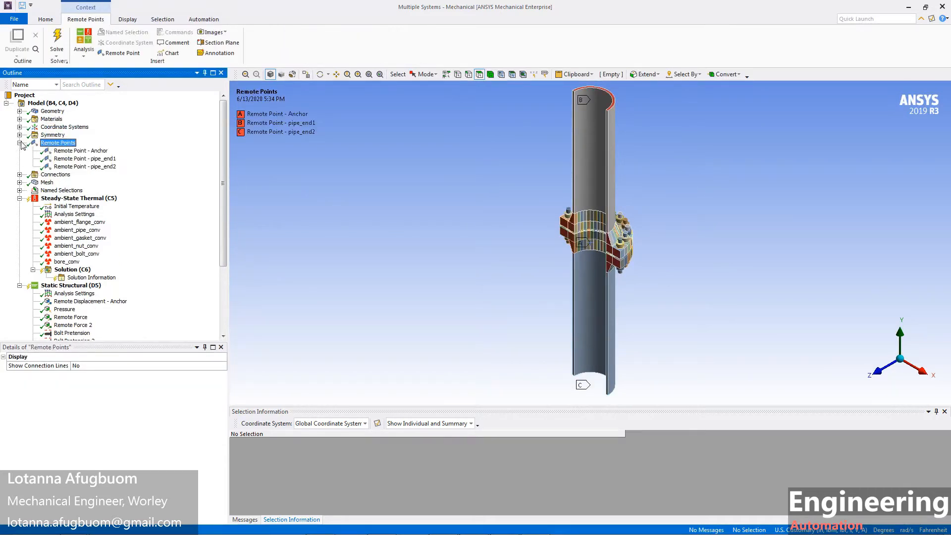
left_click(19, 143)
left_click(19, 151)
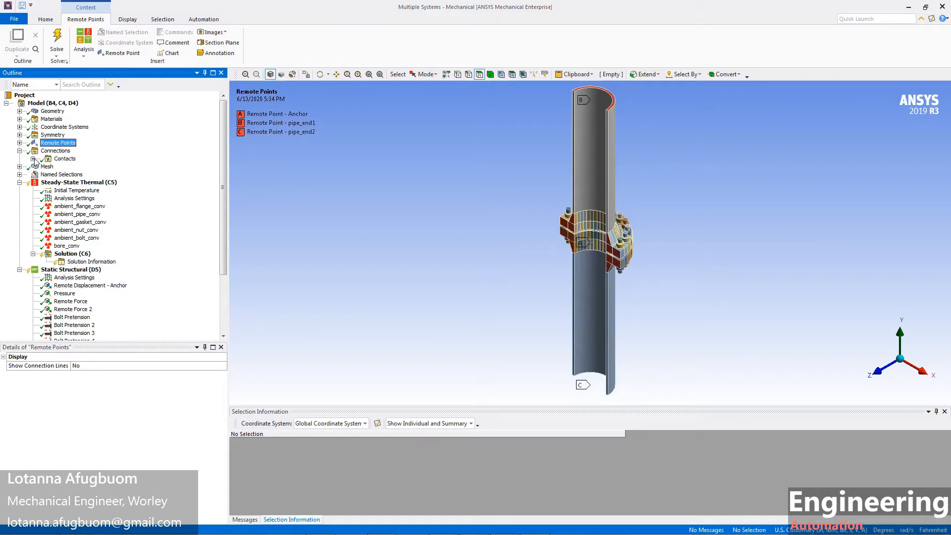
left_click(33, 159)
scroll(74, 148, "down", 5)
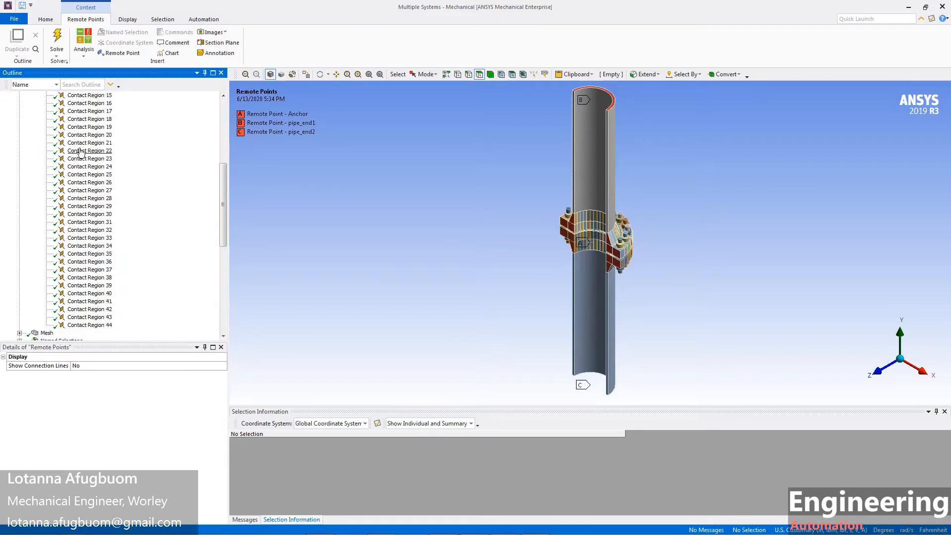
scroll(80, 155, "up", 10)
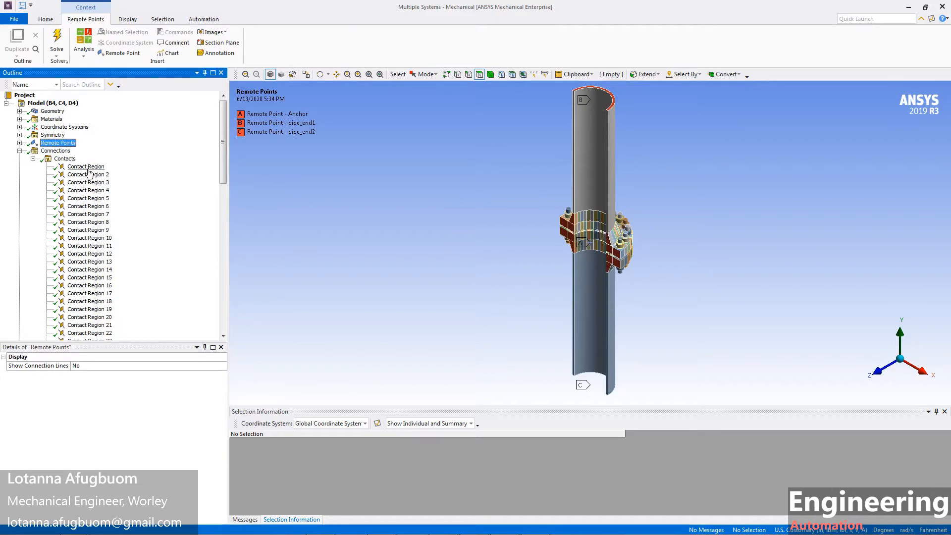
left_click(89, 168)
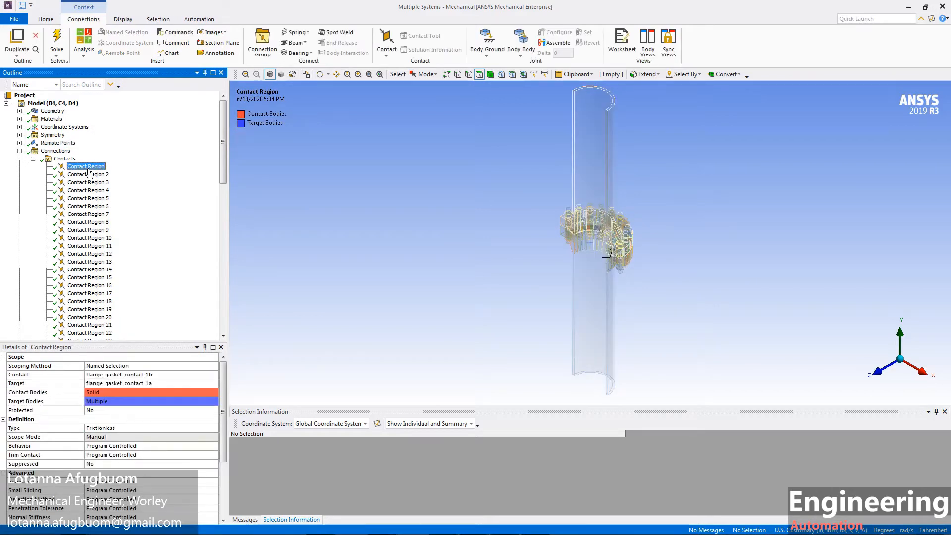
left_click(20, 150)
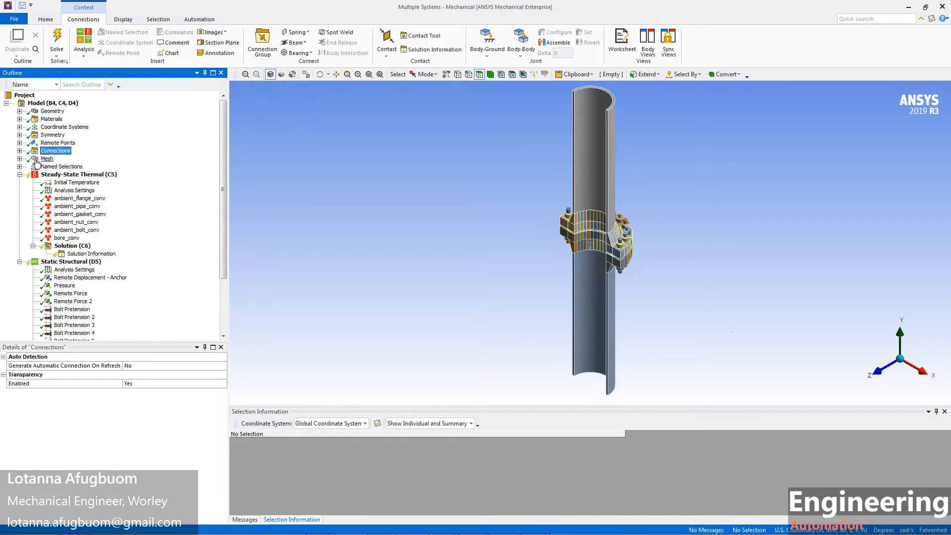
Step: Show the mesh on the pipe-and-flange model and zoom in and out to inspect it
left_click(36, 160)
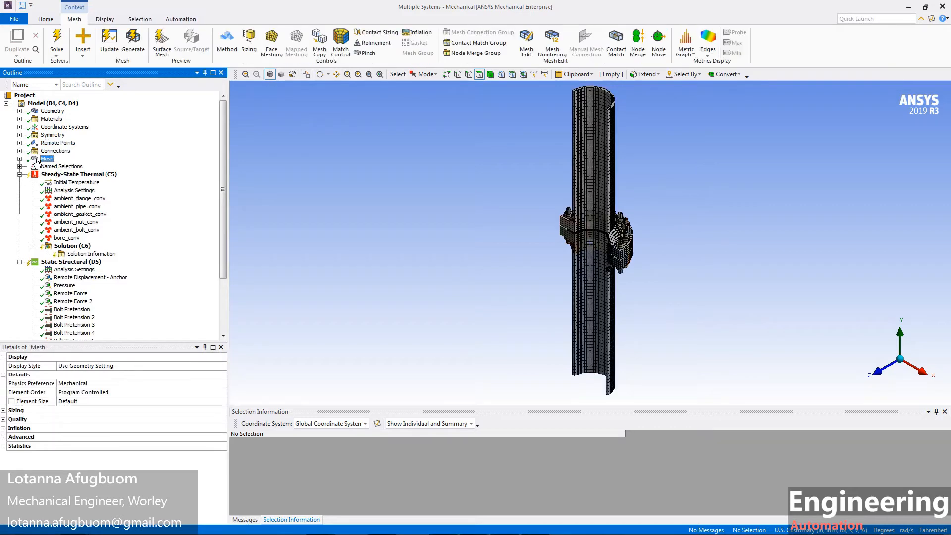
scroll(617, 311, "up", 10)
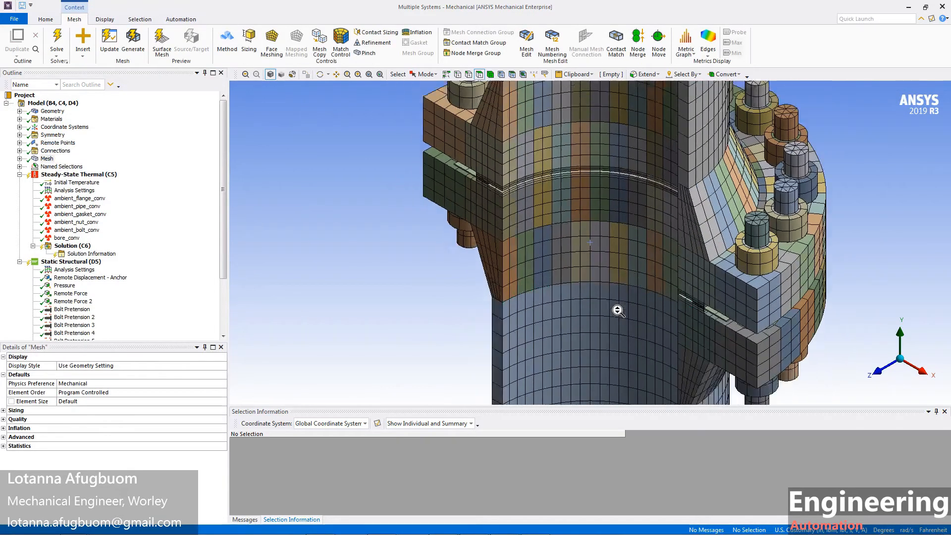
scroll(617, 312, "down", 10)
left_click(47, 159)
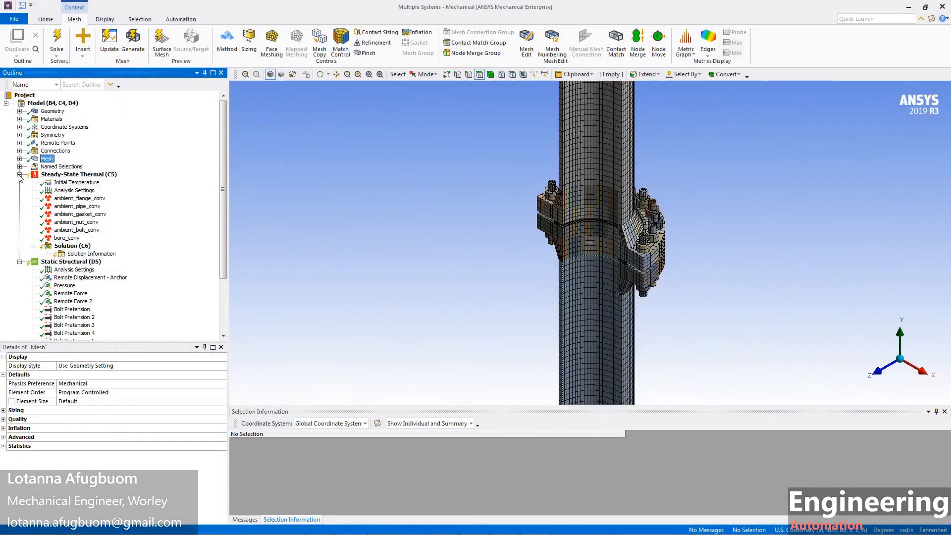
Step: Review thermal initial temperature, step settings and the flange, pipe, gasket and bolt convections, then collapse Steady-State Thermal
left_click(73, 184)
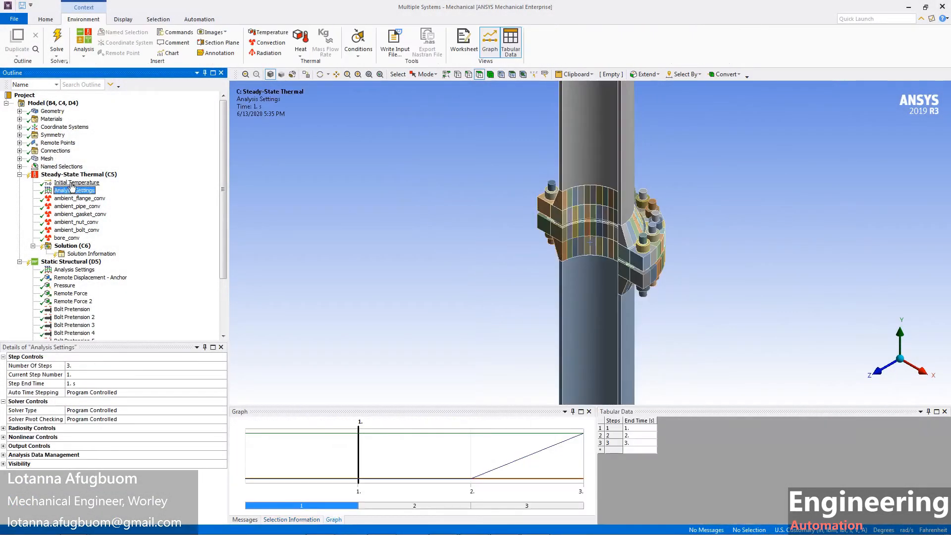
left_click(74, 192)
key("Down")
key("Down")
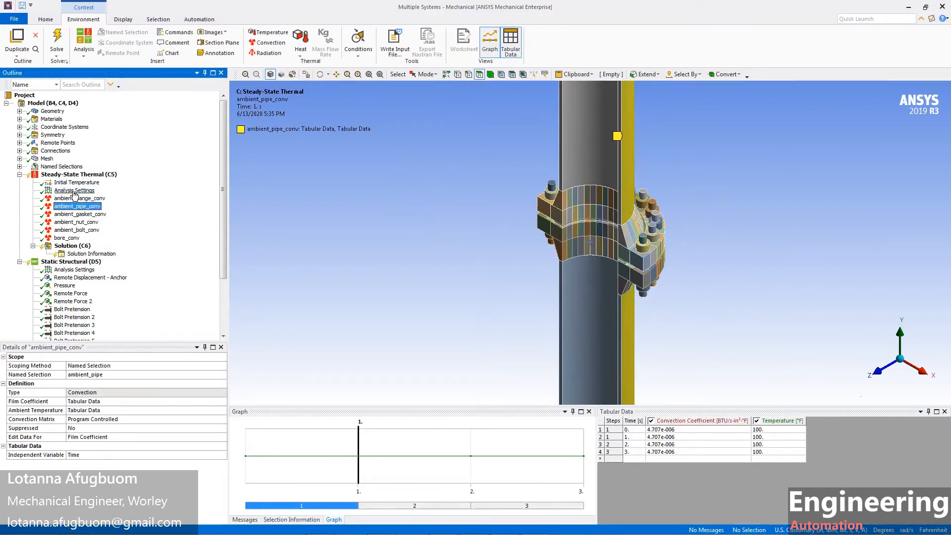
key("Down")
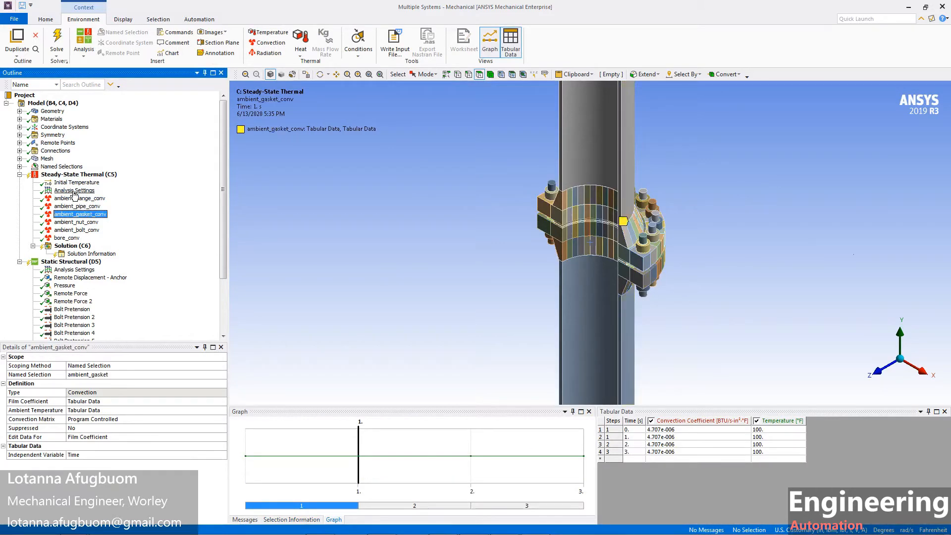
key("Down")
key("Down")
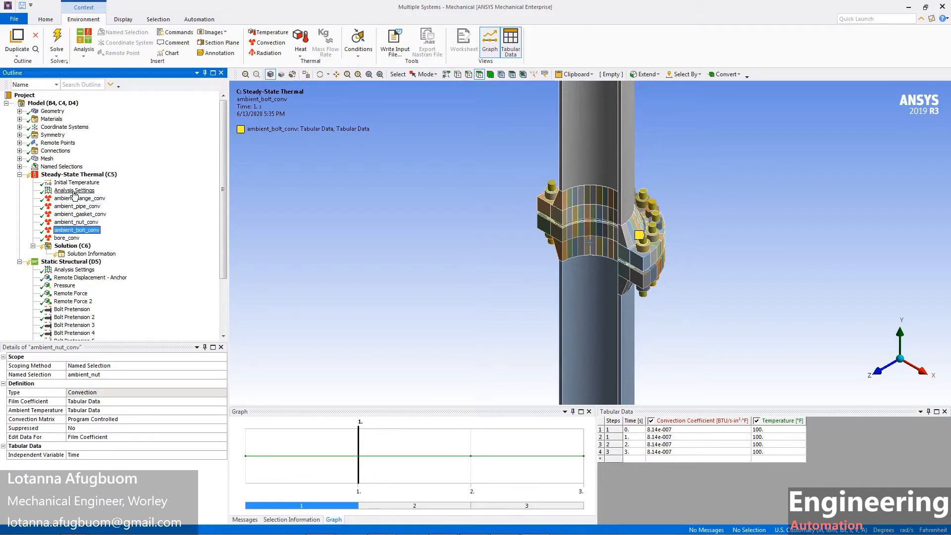
key("Down")
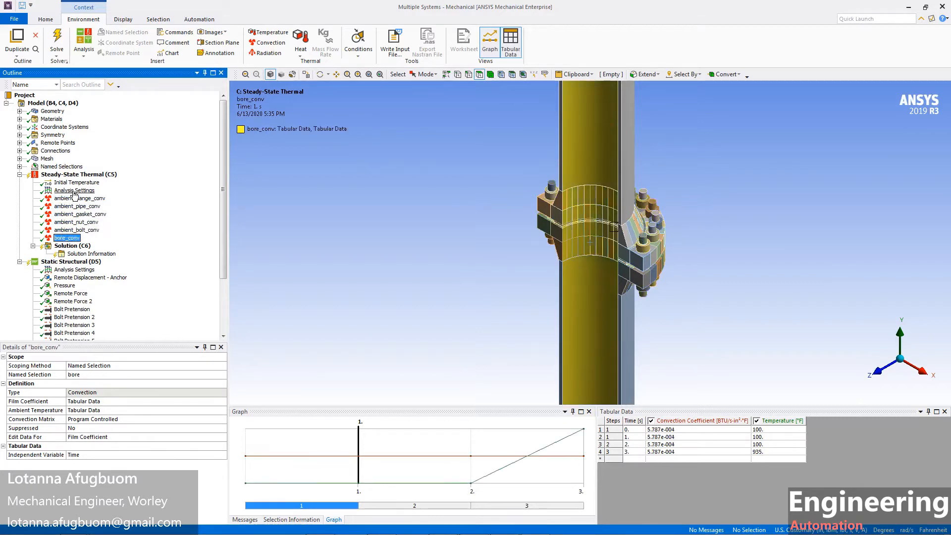
left_click(19, 175)
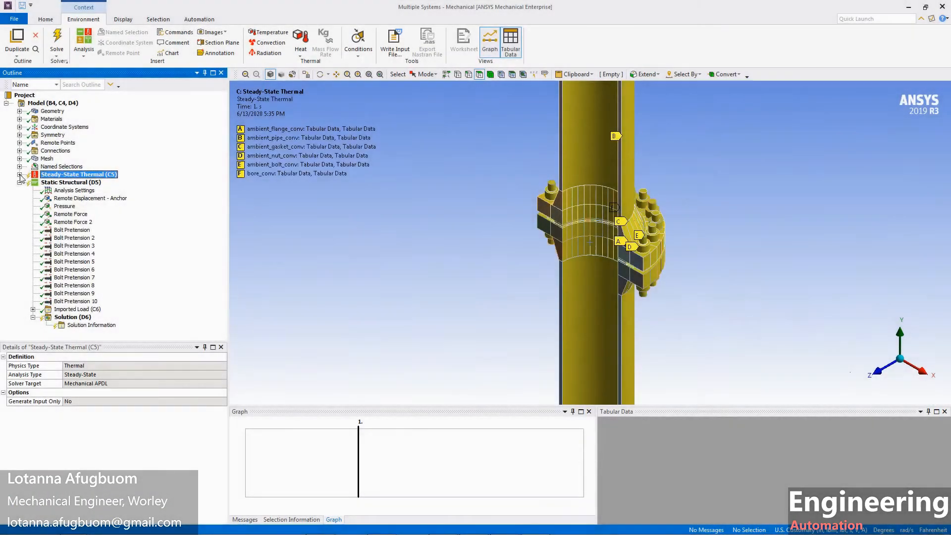
Step: Review the anchor displacement, pressure, remote forces, bolt pretensions 1-10 and imported load, then select Steady-State Thermal
left_click(58, 199)
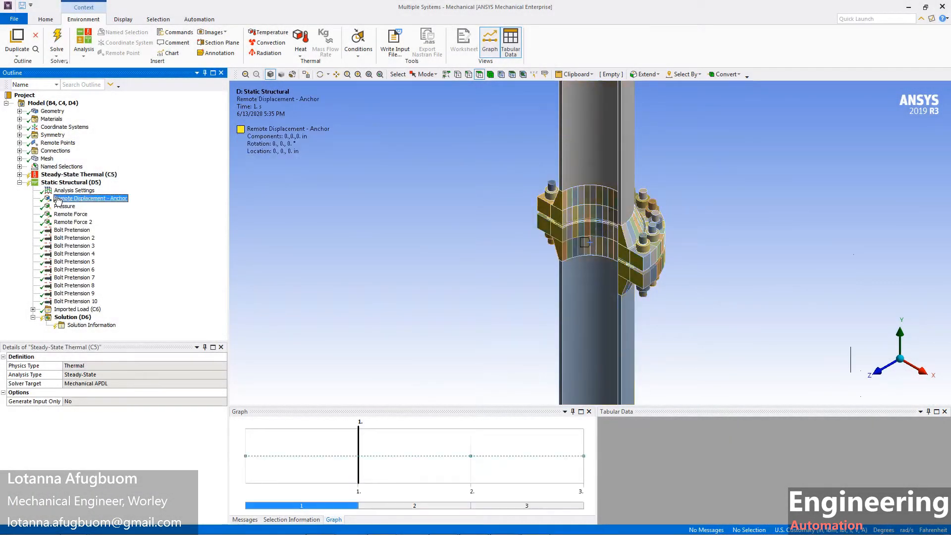
key("Down")
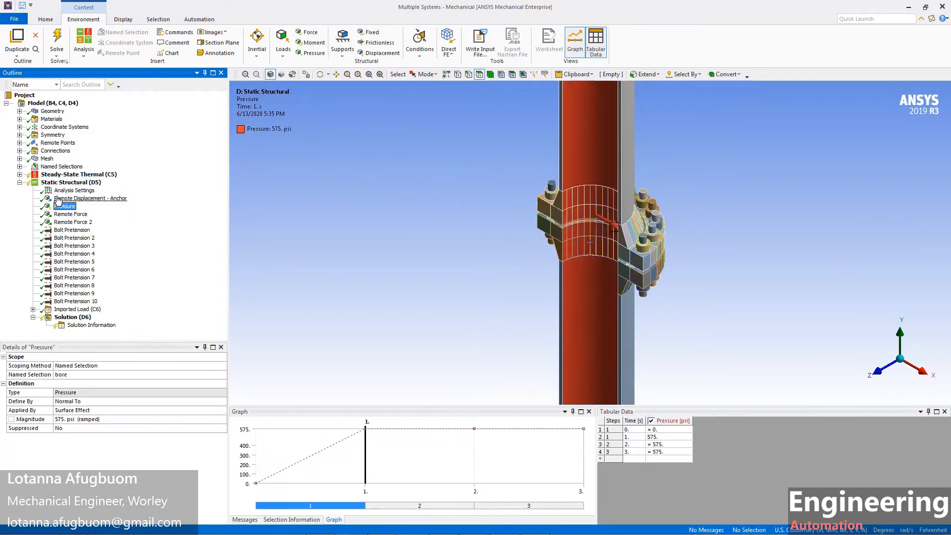
key("Down")
key("Down")
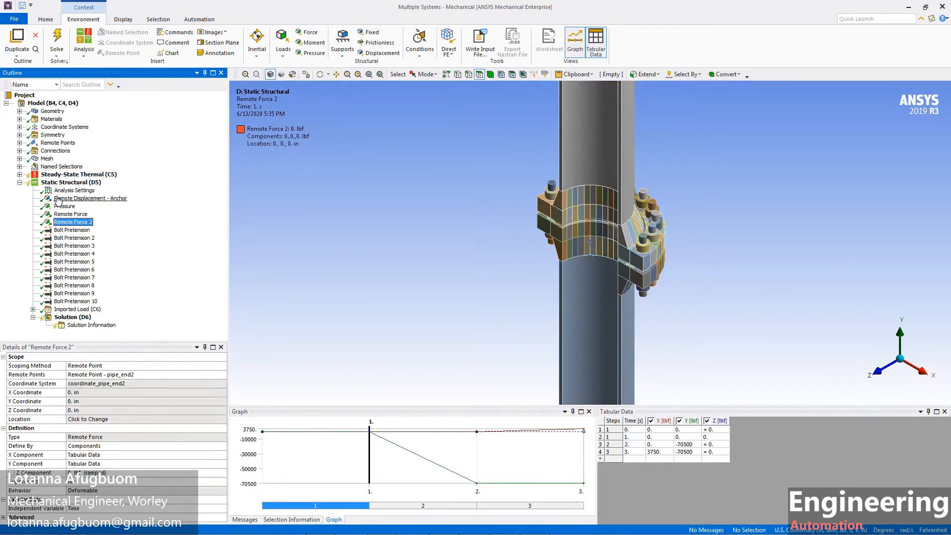
key("Down")
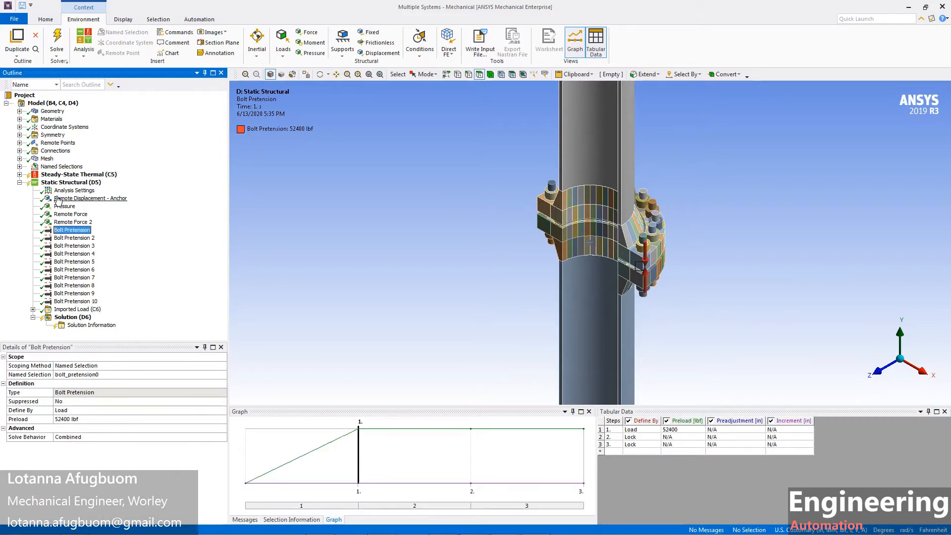
key("Down")
key("Down")
key("Down")
key("Down")
key("Down")
key("Down")
key("Down")
key("Down")
key("Down")
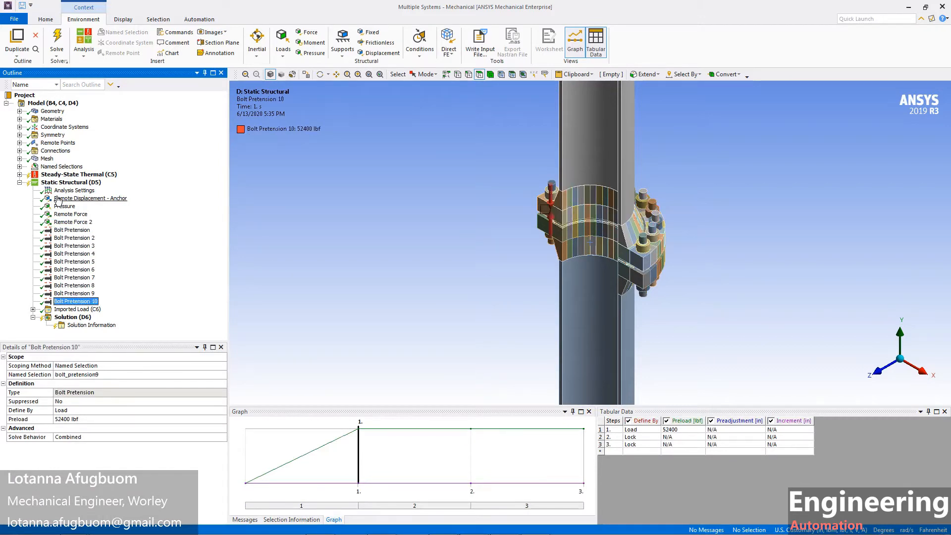
key("Down")
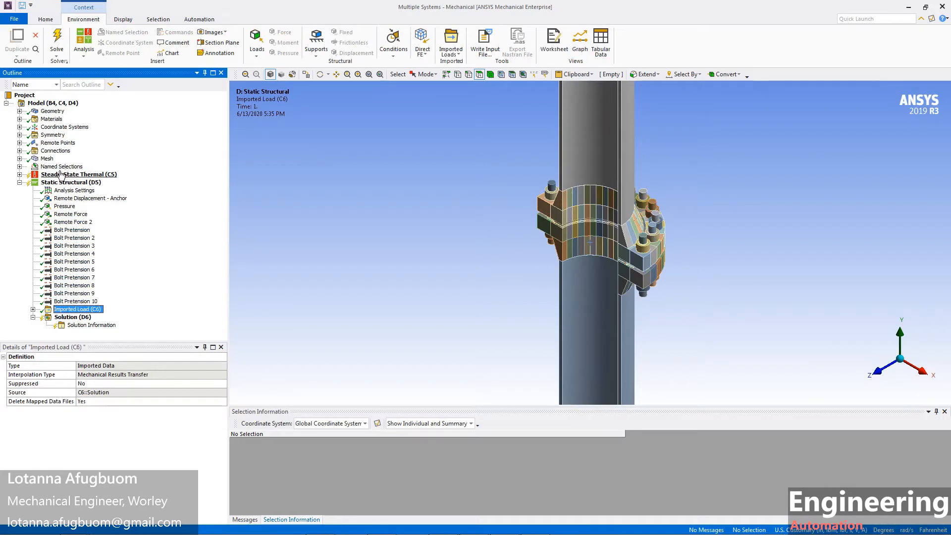
left_click(64, 174)
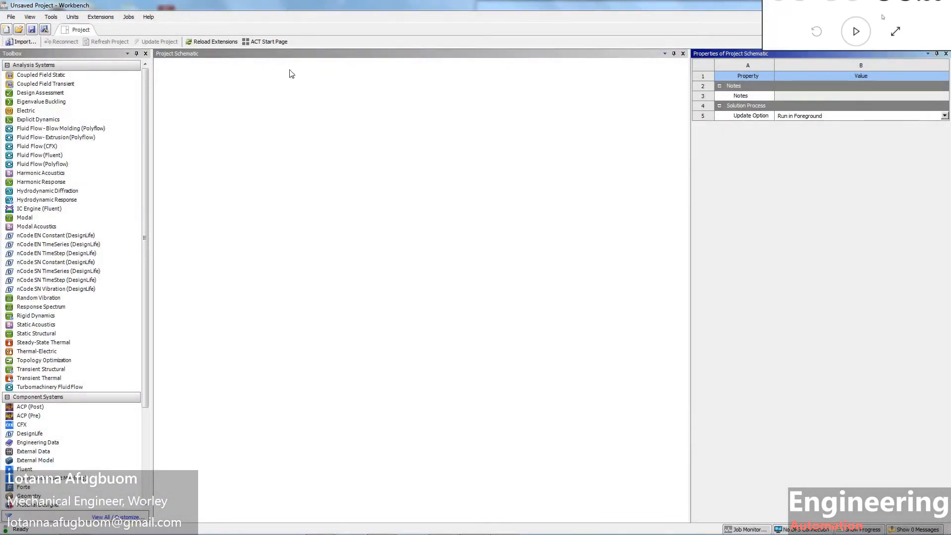
Step: On the ACT Start Page, confirm the bolted flange extensions are loaded, then return to ACT Home
left_click(281, 42)
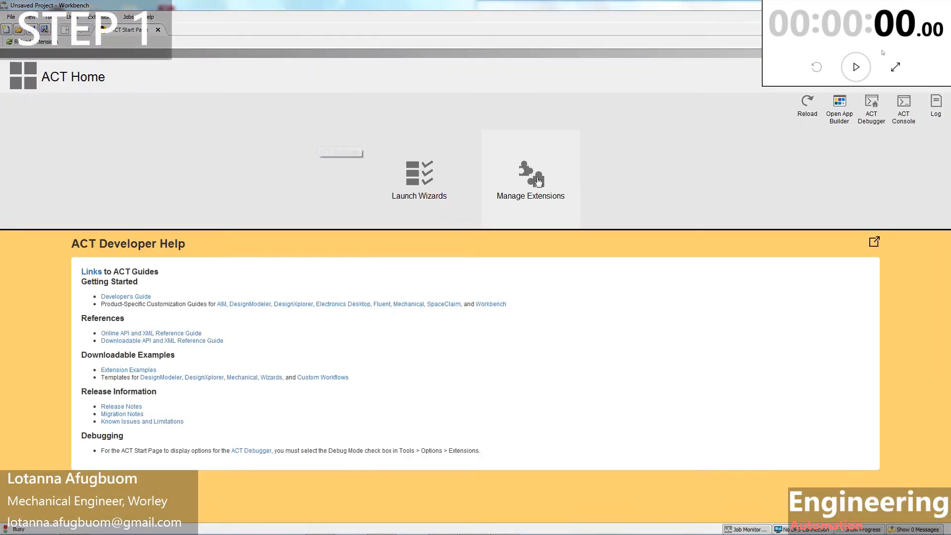
left_click(556, 170)
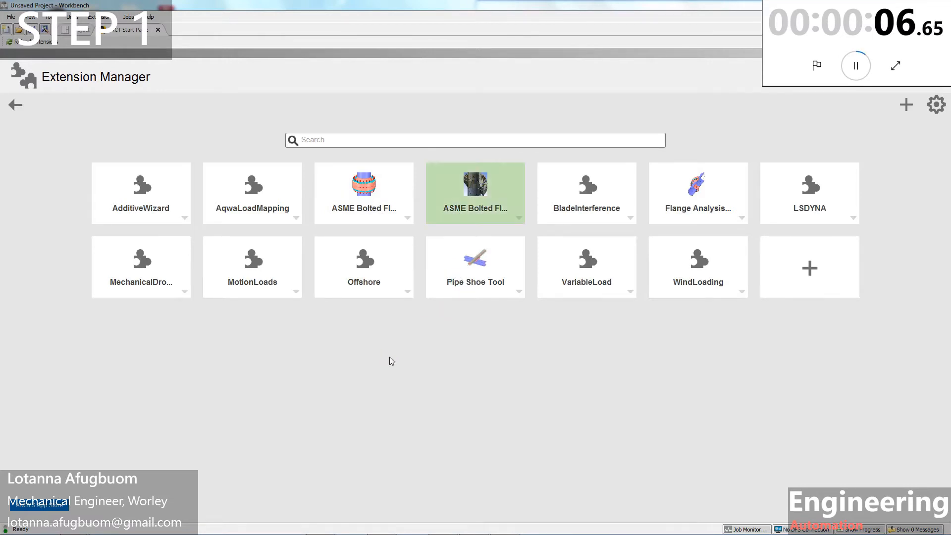
left_click(16, 105)
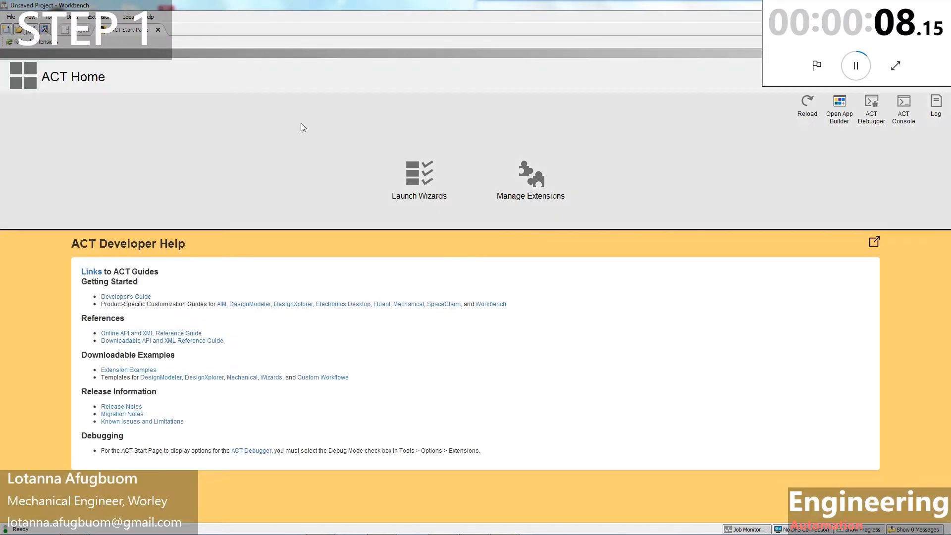
left_click(411, 176)
Step: Launch the ASME Bolted Flange wizard with Class 600, NPS 14, 12.5 in bore and 42 in pipe
left_click(450, 172)
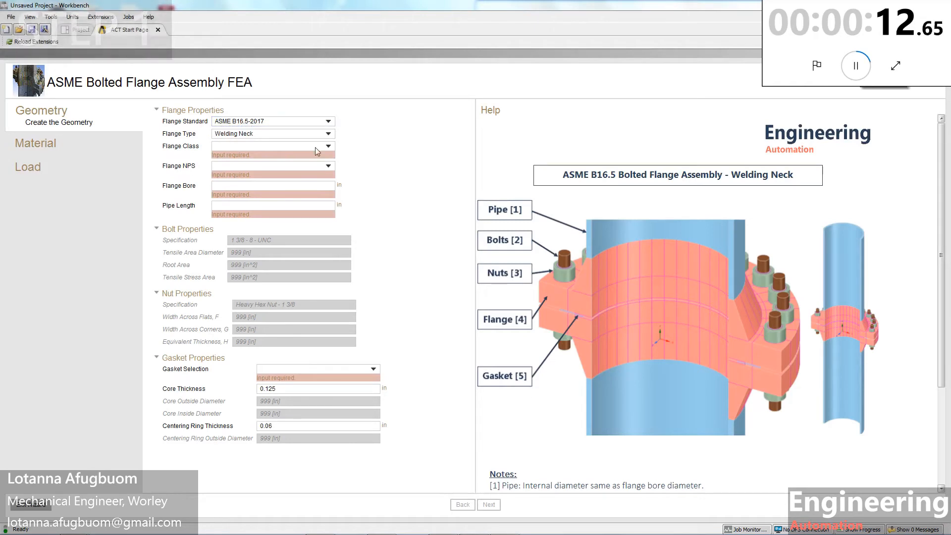
left_click(312, 146)
left_click(297, 170)
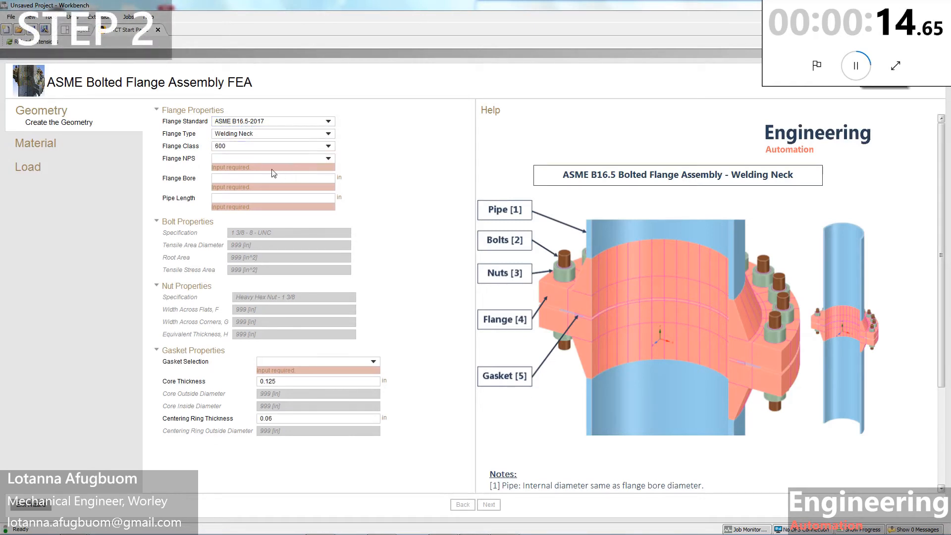
left_click(263, 158)
left_click(254, 175)
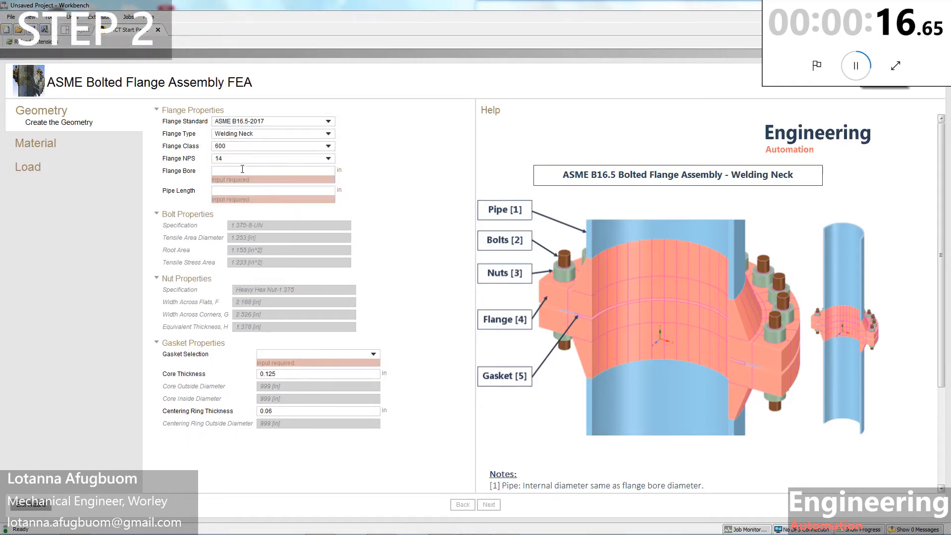
left_click(238, 170)
type("12")
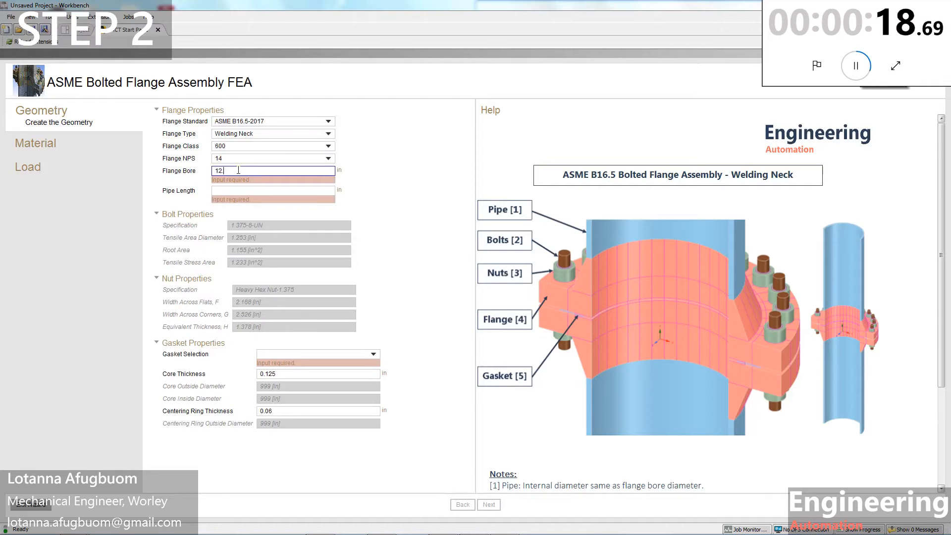
type(".5")
left_click(246, 189)
type("4")
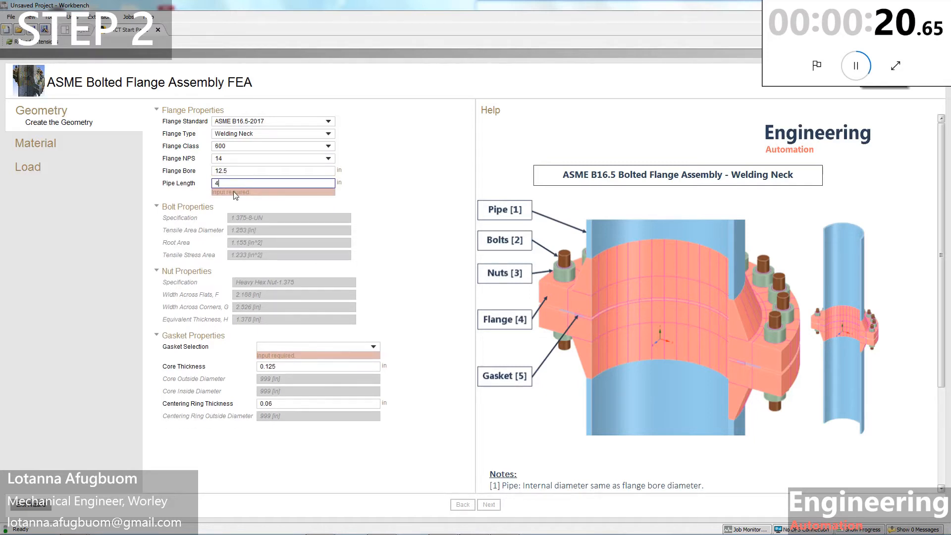
type("2")
Step: Select the Grooved Gasket (Kammpro) and build the flange assembly geometry
left_click(342, 340)
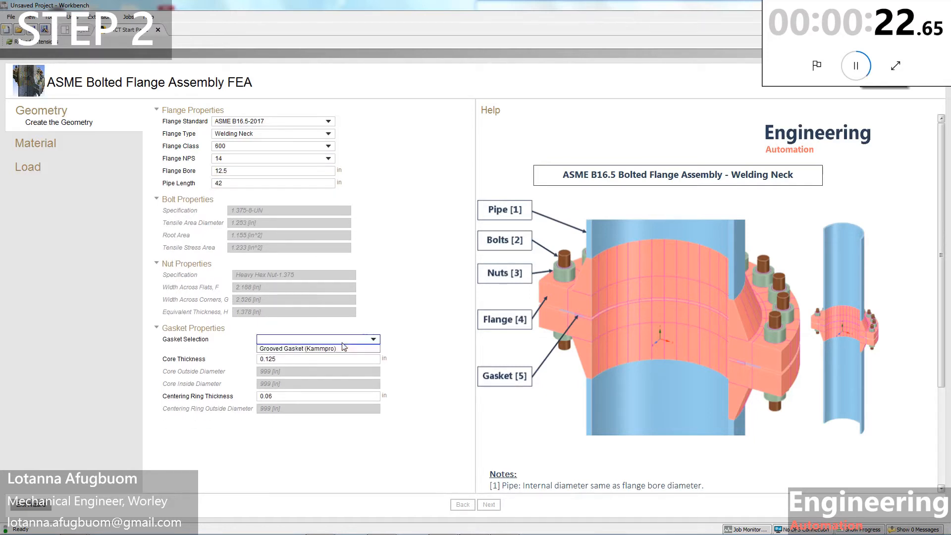
left_click(344, 348)
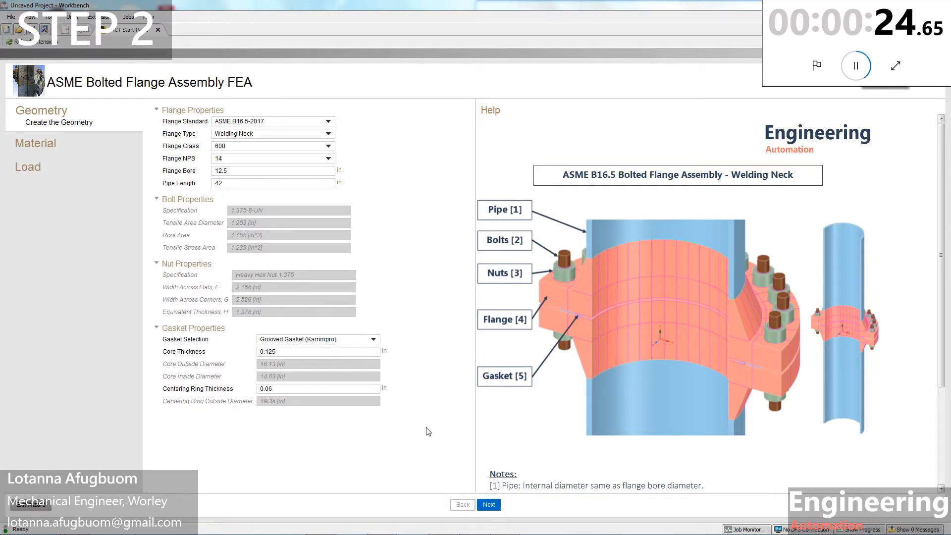
left_click(488, 504)
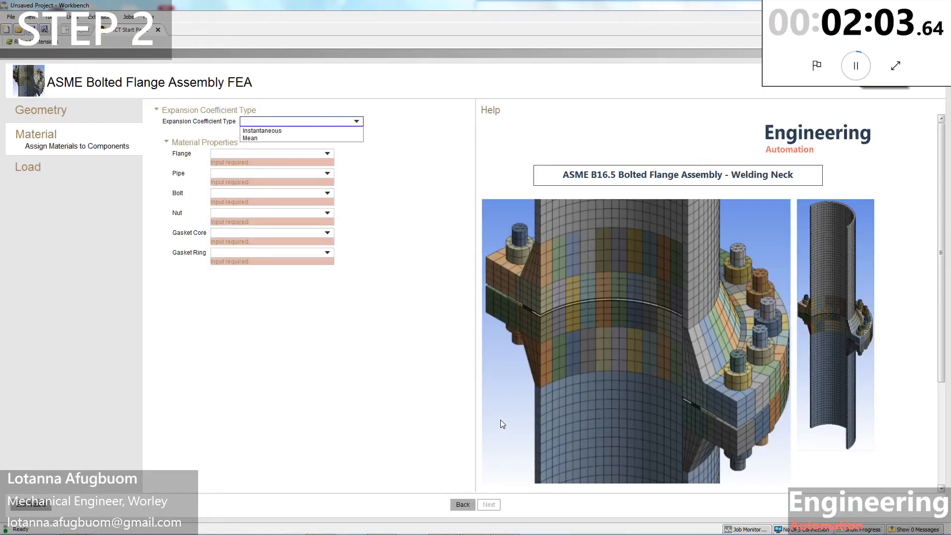
Step: Set instantaneous expansion, SA-182 F9 flange and pipe, and SA-453 660 bolts
left_click(315, 132)
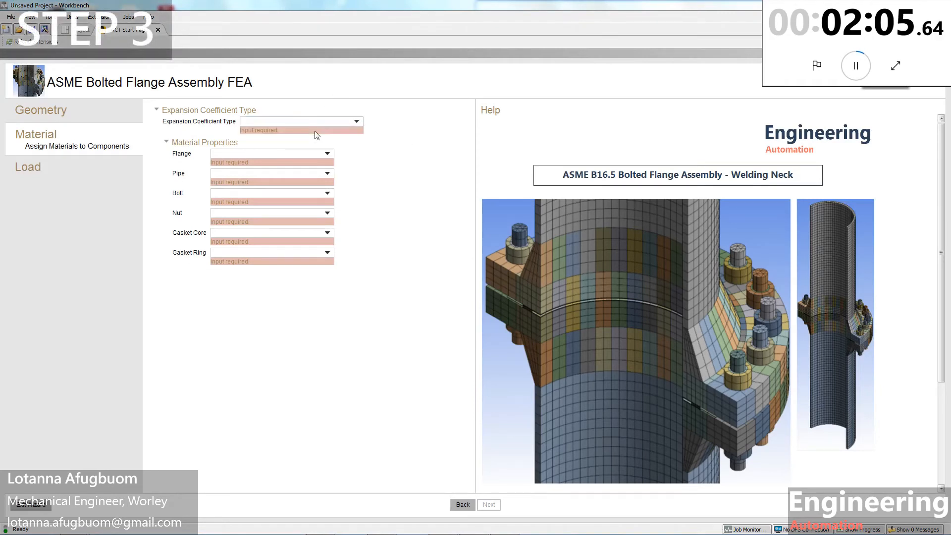
left_click(278, 146)
left_click(247, 177)
left_click(250, 159)
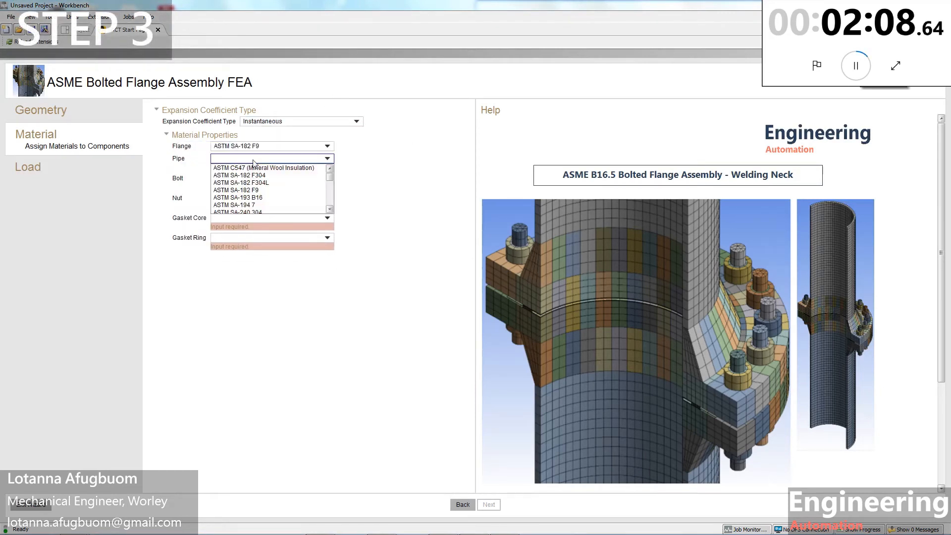
left_click(246, 191)
left_click(267, 171)
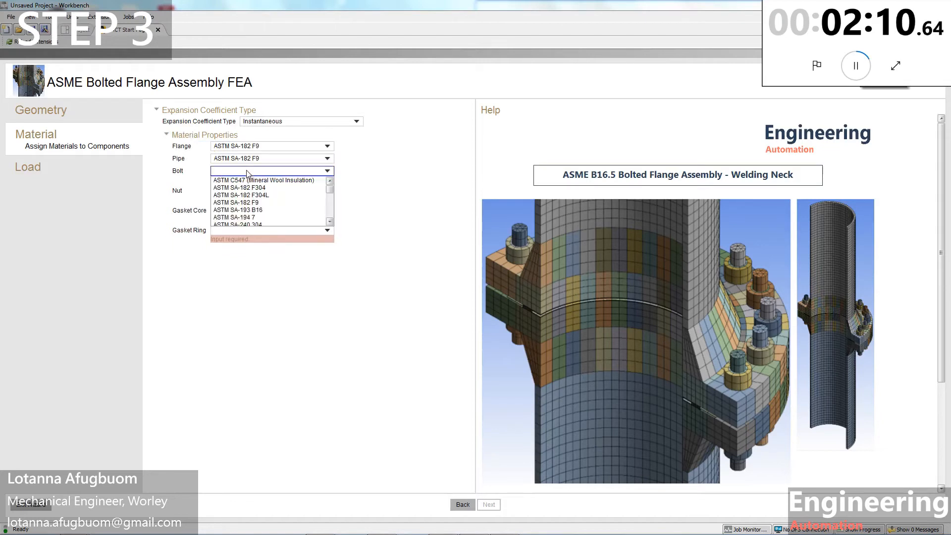
scroll(261, 208, "down", 6)
left_click(255, 200)
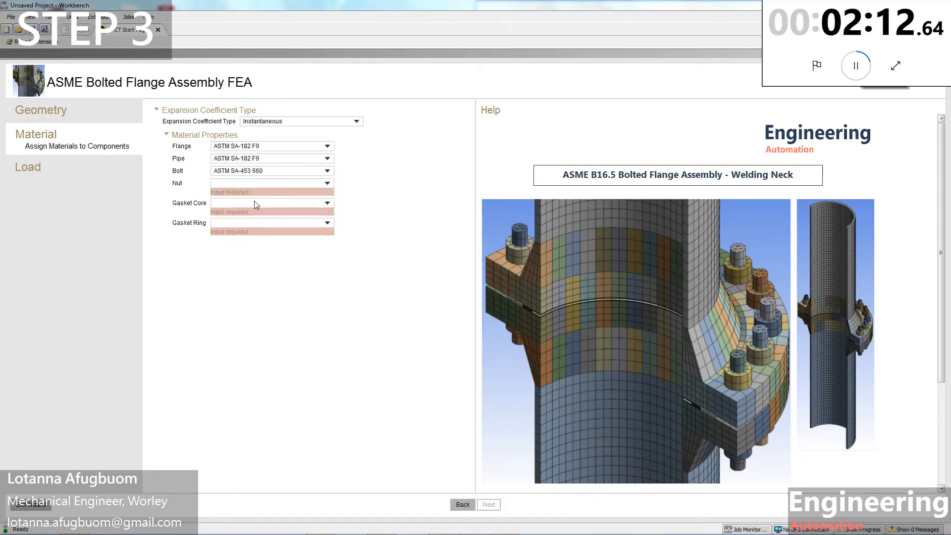
Step: Assign SA-453 660 nuts and SA-240 347 gasket core and ring, then submit the materials
left_click(247, 184)
scroll(253, 228, "down", 6)
left_click(252, 212)
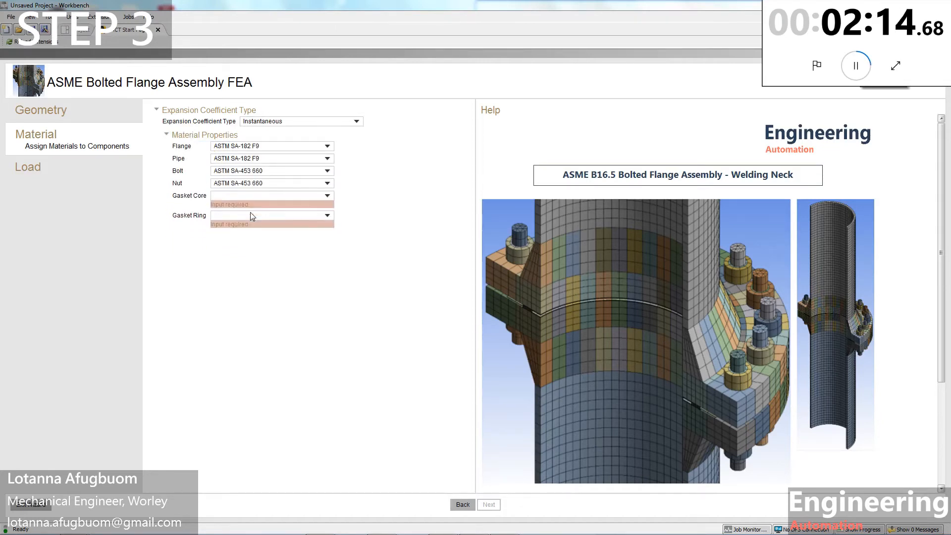
left_click(258, 197)
scroll(260, 230, "down", 2)
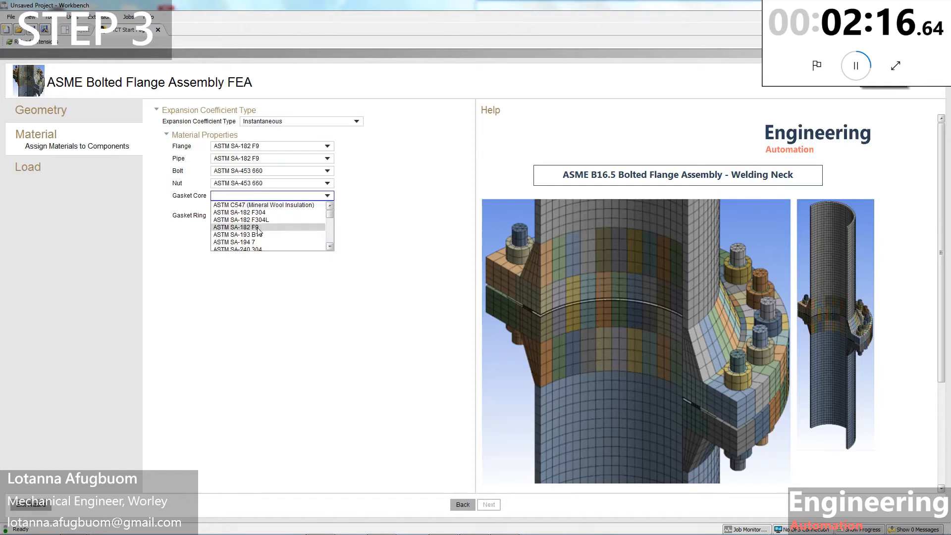
left_click(259, 249)
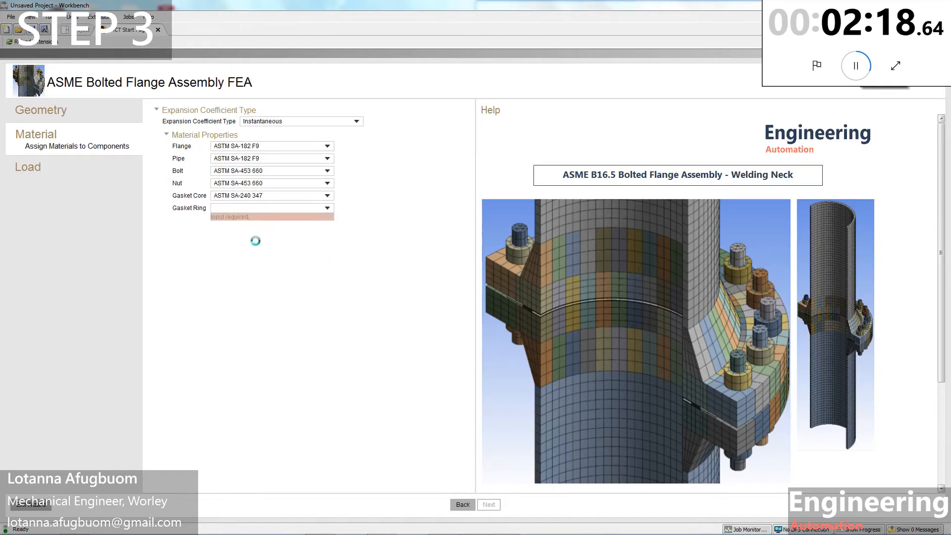
left_click(253, 209)
left_click(248, 260)
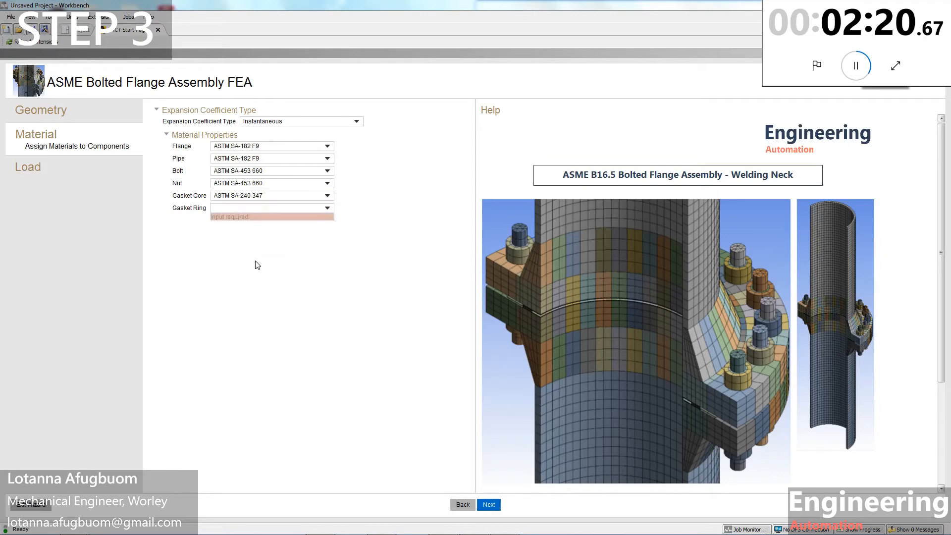
left_click(488, 504)
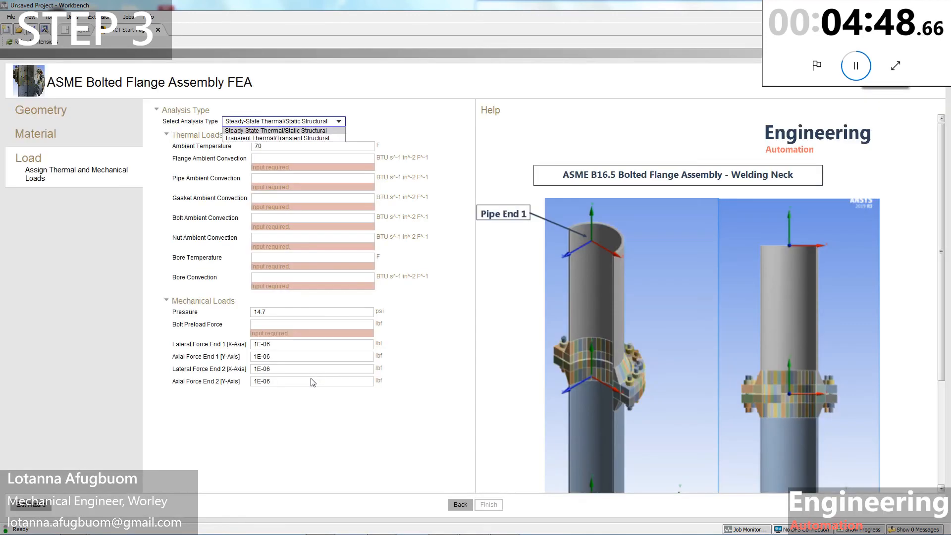
Step: Set ambient temperature 100 °F and 4.707e-6 convection for flange, pipe and gasket
double_click(260, 146)
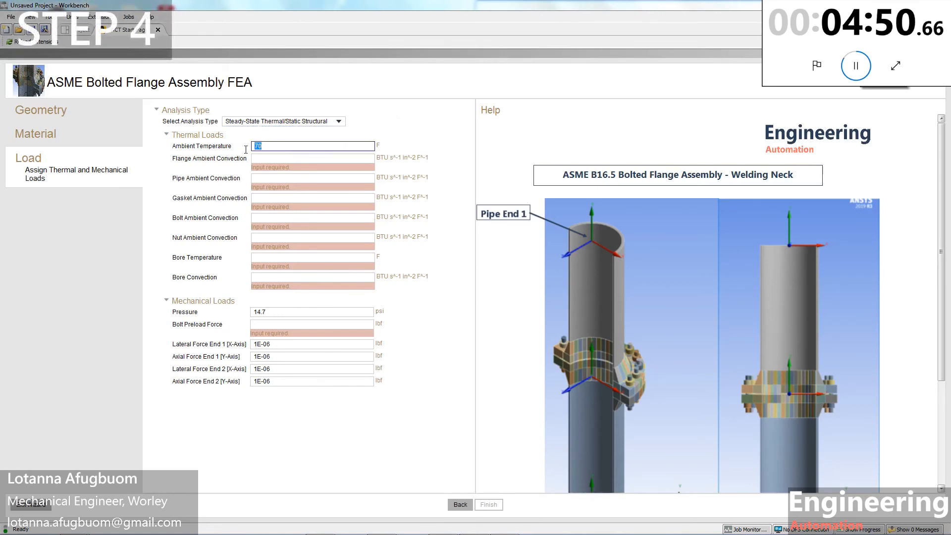
type("100")
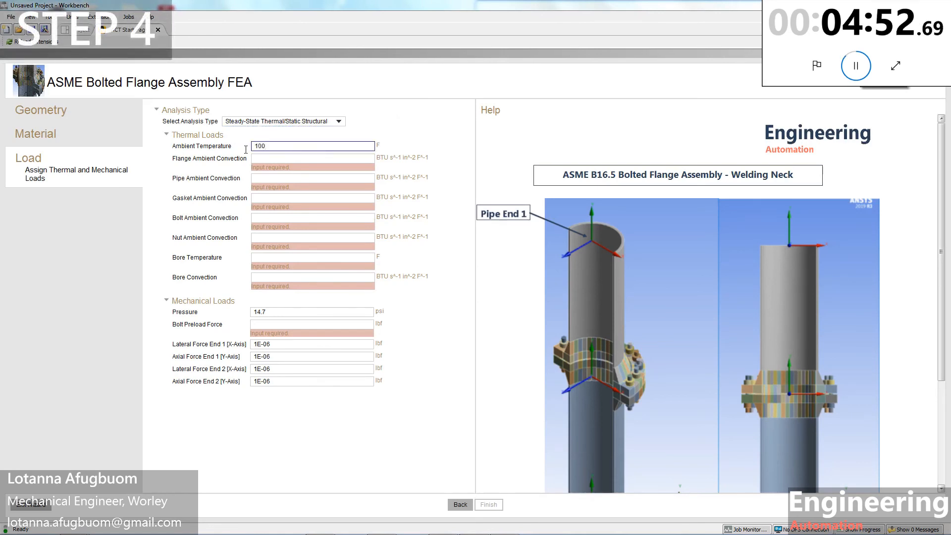
left_click(259, 159)
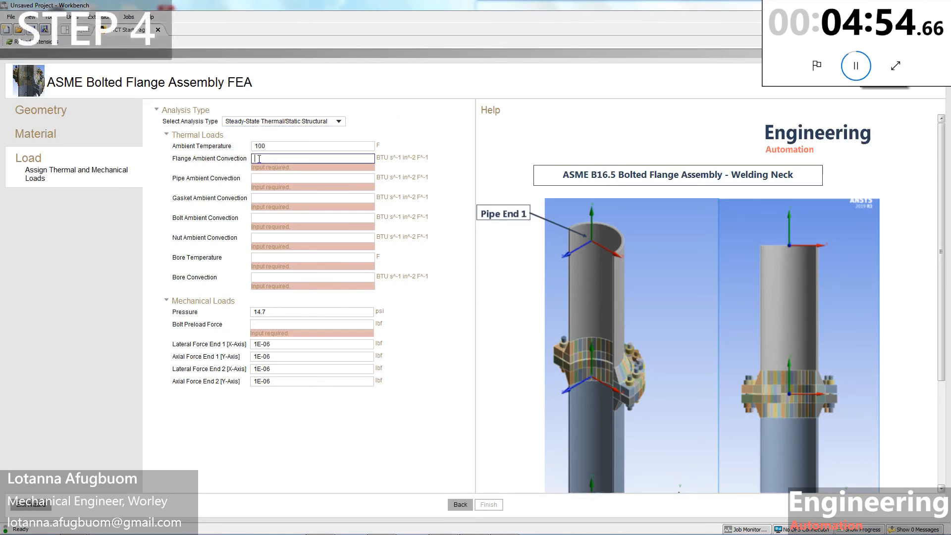
type("4.707e-6")
left_click_drag(290, 157, 254, 159)
key("ctrl+c")
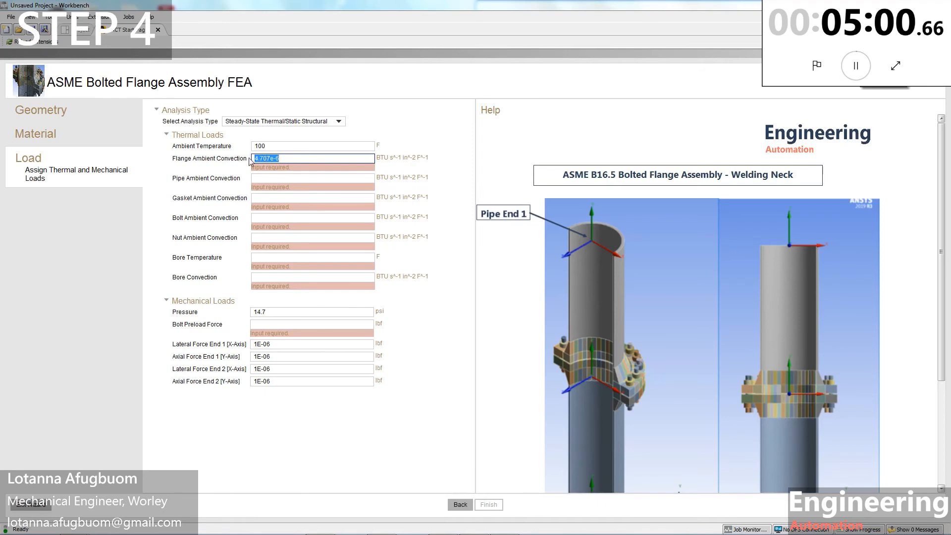
left_click(260, 176)
key("ctrl+v")
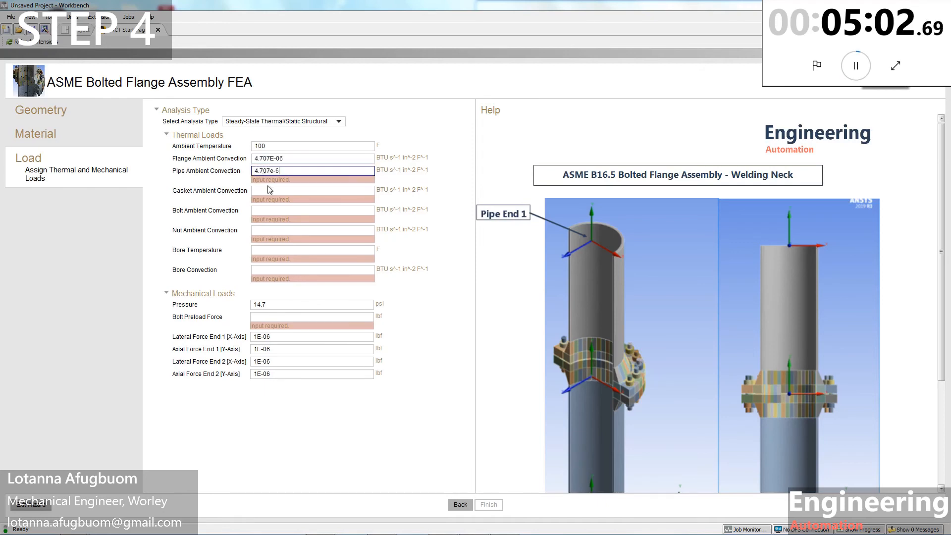
left_click(261, 192)
key("ctrl+v")
Step: Give bolt and nut 8.14e-7 convection, bore temperature 935 °F, and begin the bore convection value
left_click(263, 201)
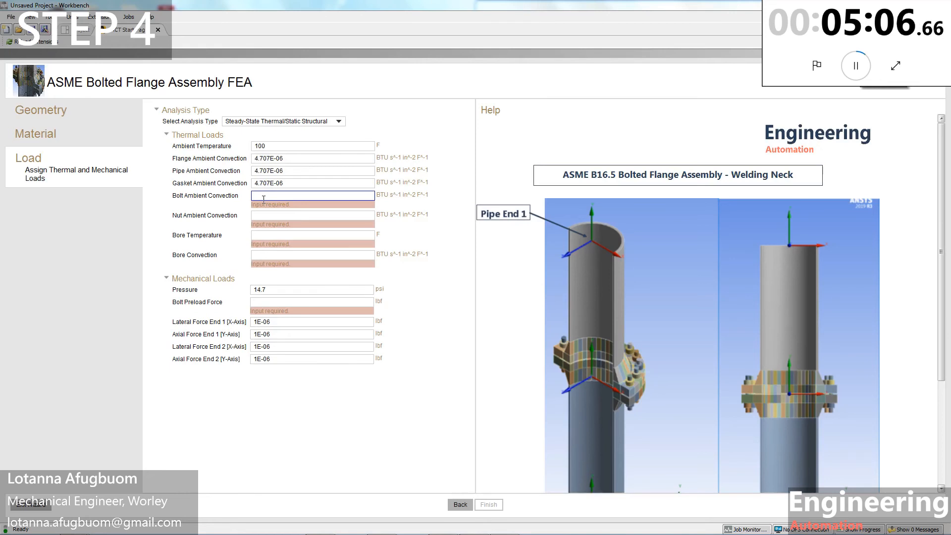
type("8.14")
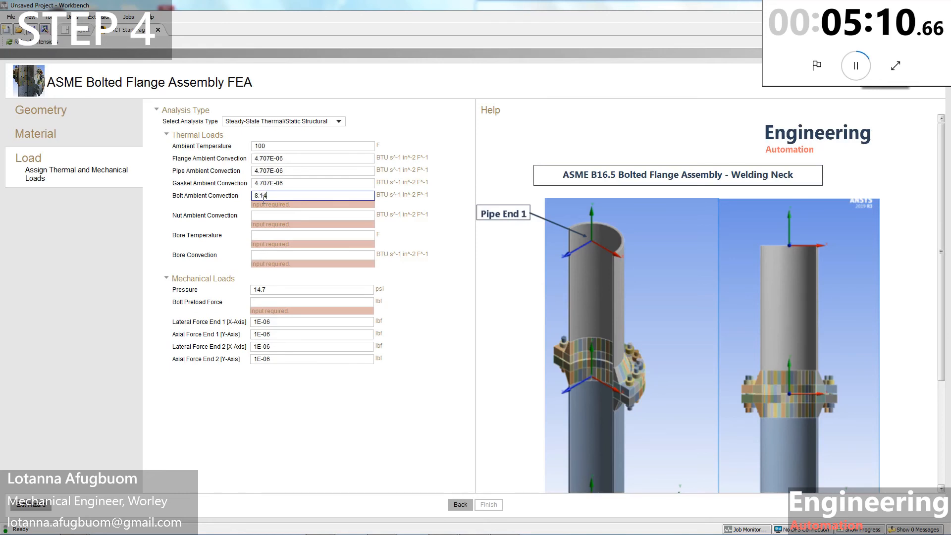
type("e-7")
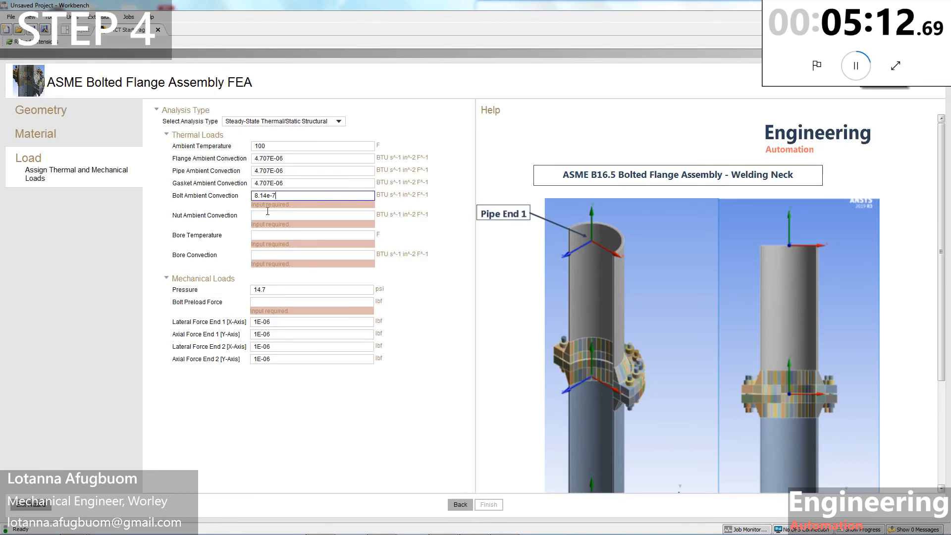
left_click_drag(281, 197, 228, 197)
key("ctrl+c")
left_click(275, 214)
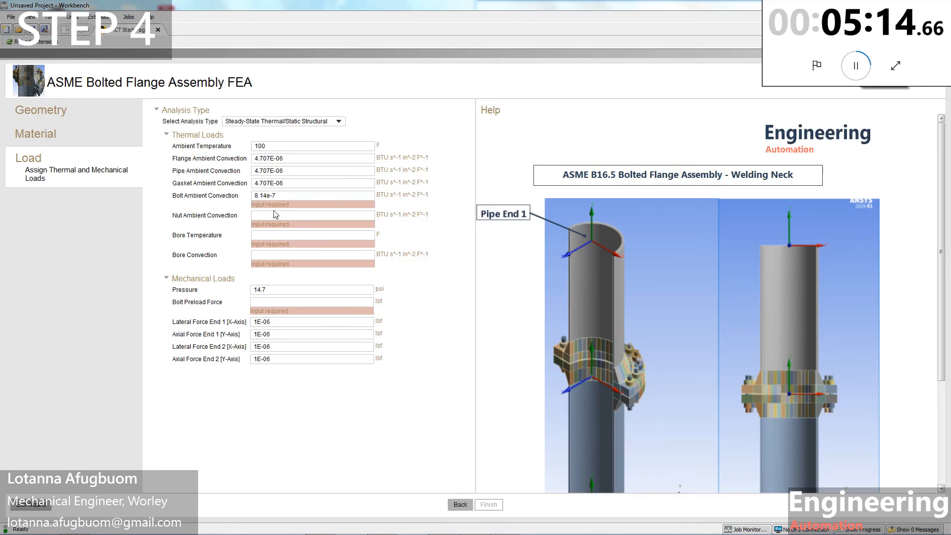
key("ctrl+v")
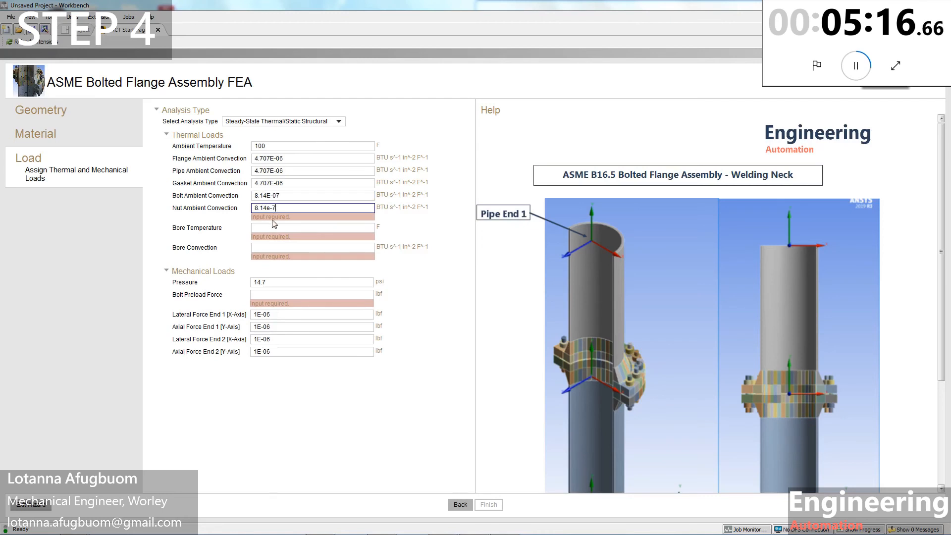
left_click(269, 224)
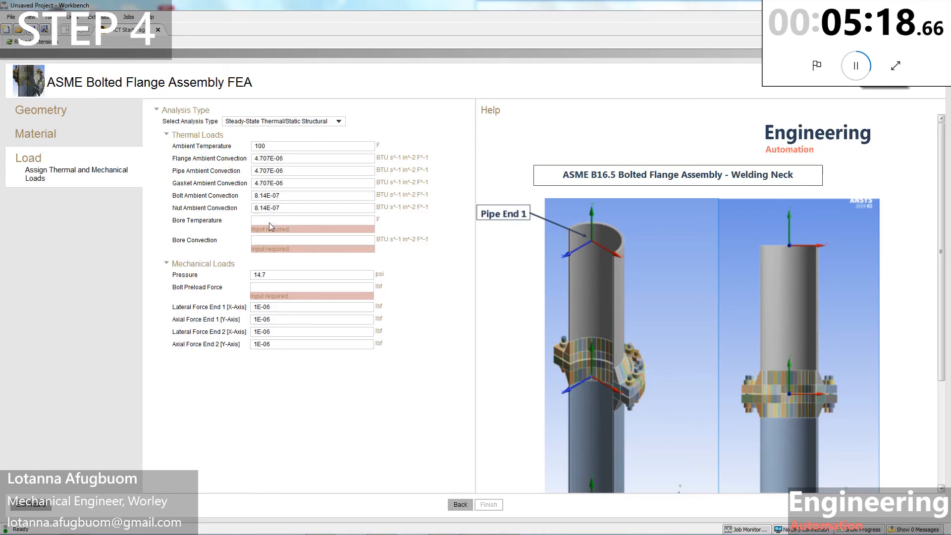
left_click(269, 221)
type("935")
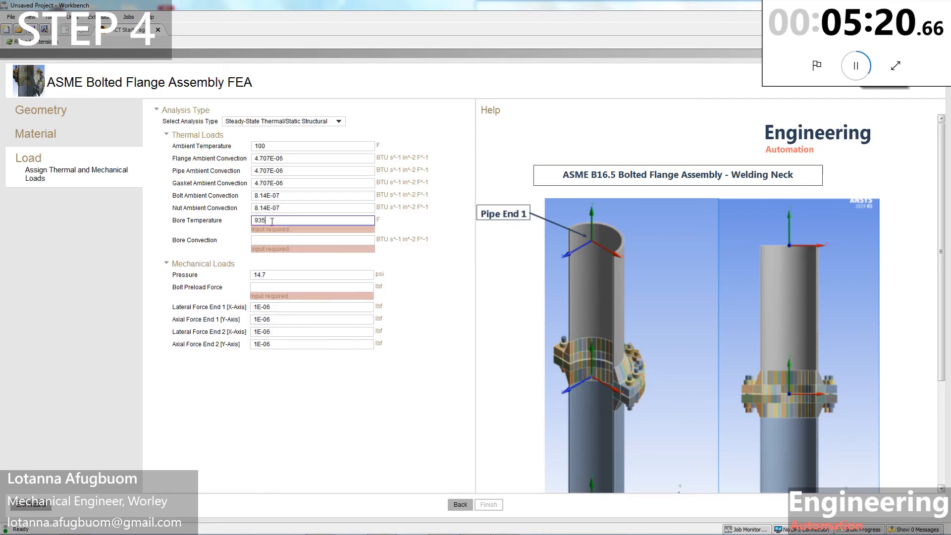
left_click(264, 240)
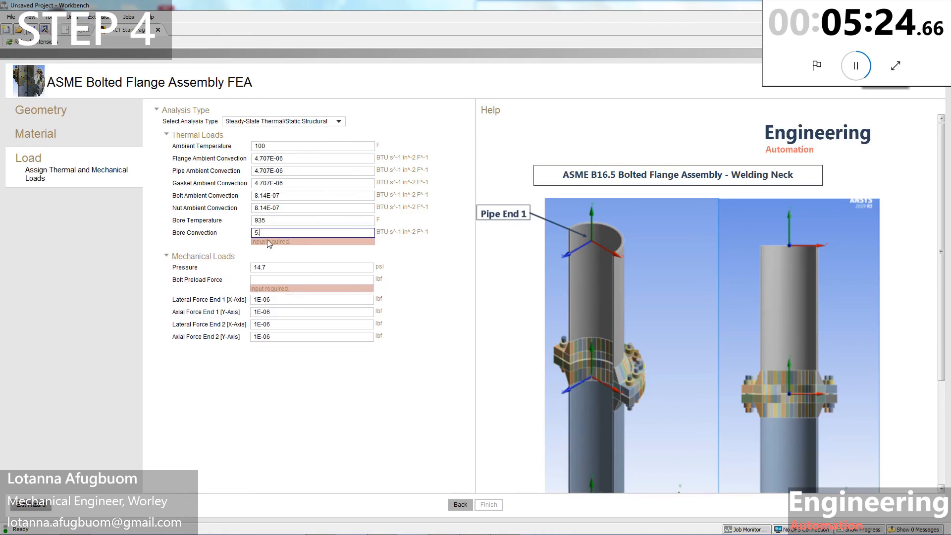
type("787e-4")
Step: Enter 575 psi pressure, 52400 lbf bolt preload and 3750 lbf Lateral Force End 1
left_click(269, 271)
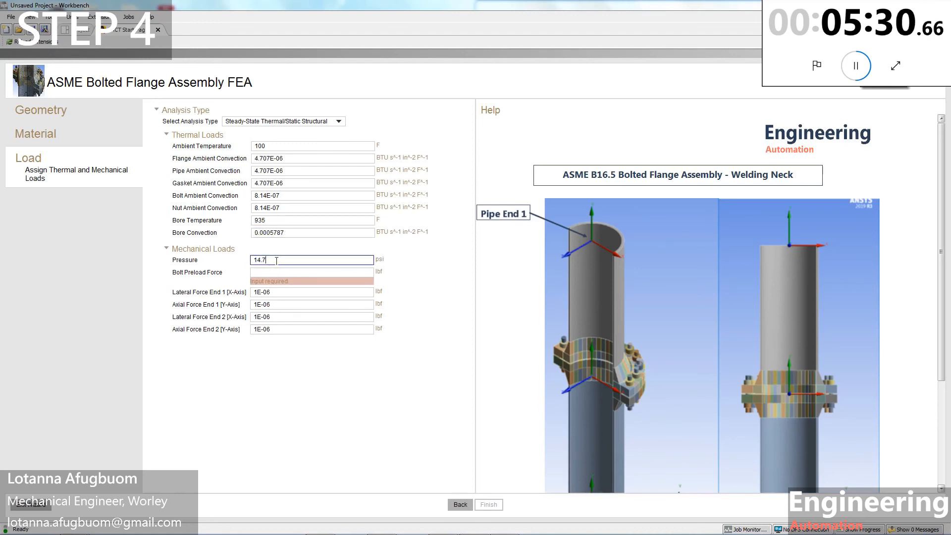
left_click_drag(276, 262, 243, 264)
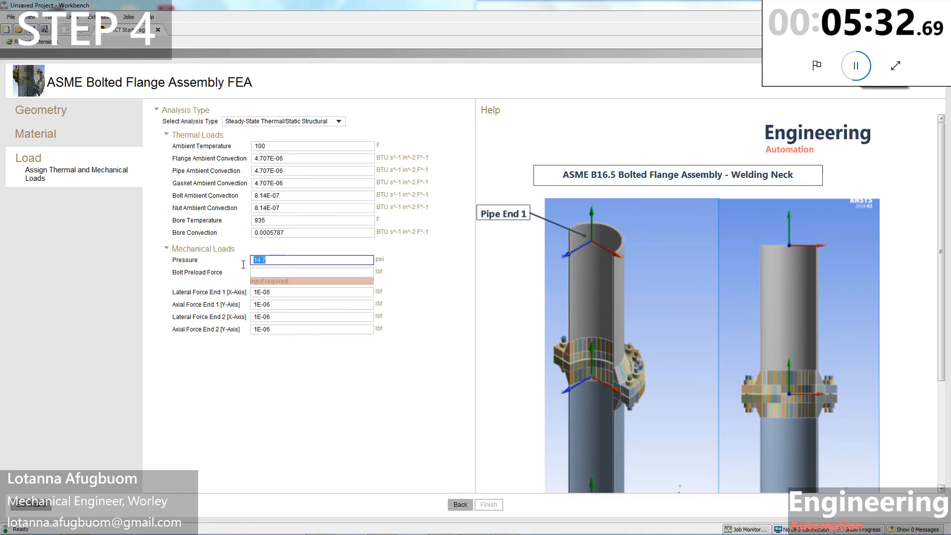
type("575")
left_click(256, 271)
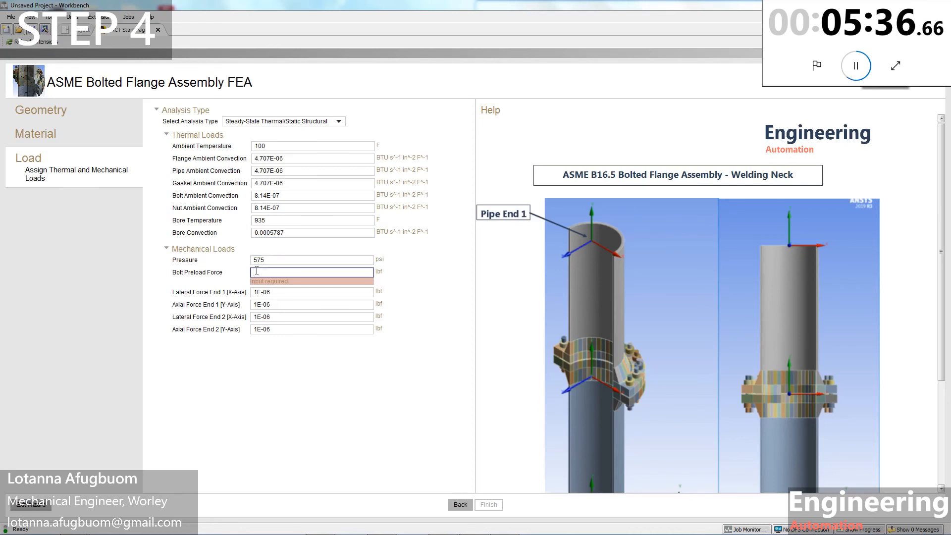
type("52400")
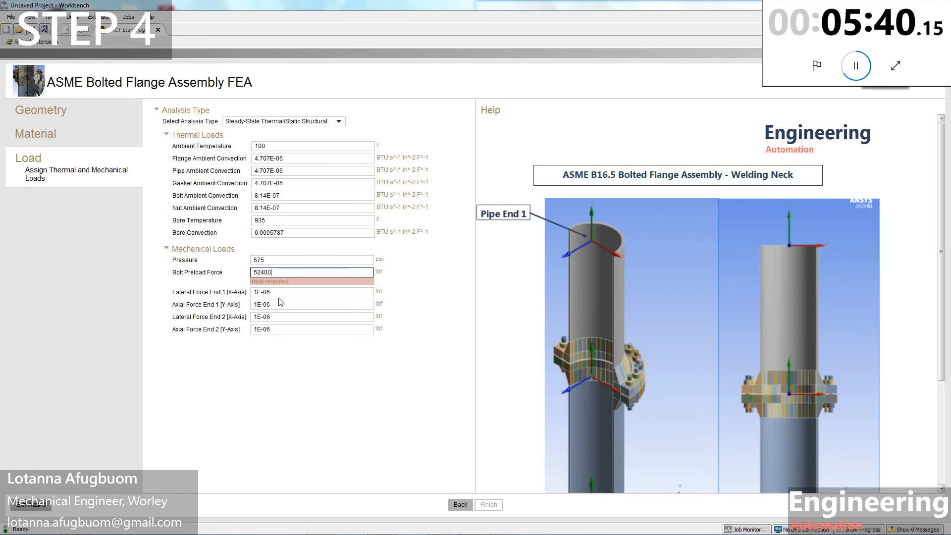
key("Tab")
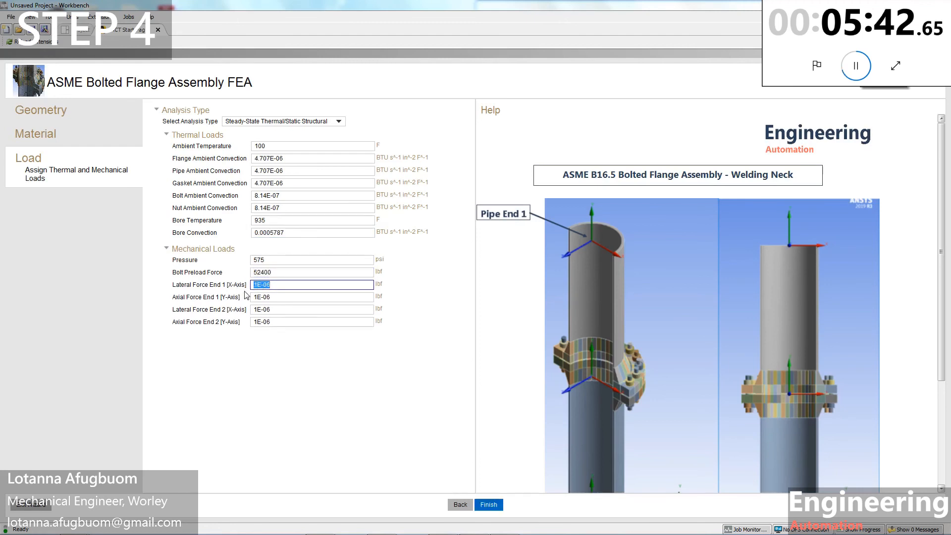
type("375")
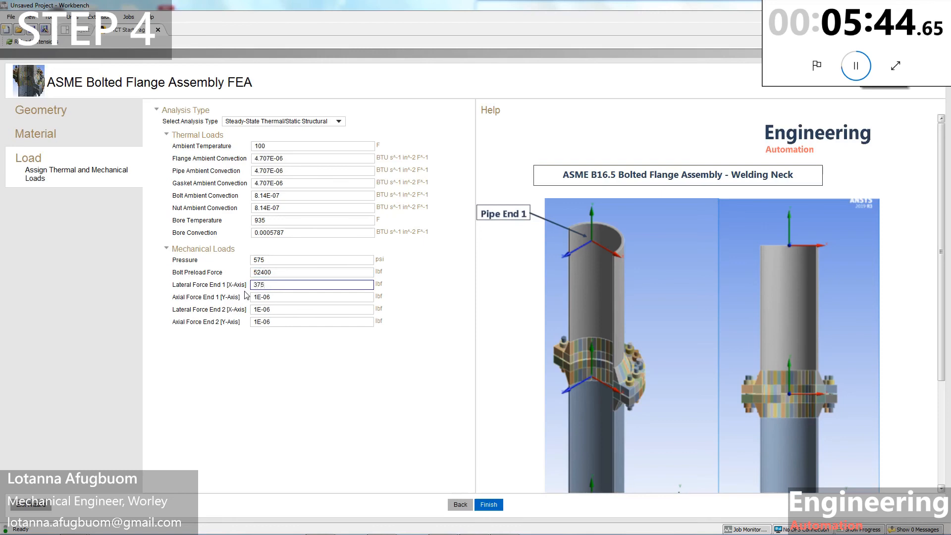
type("0")
Step: Set Lateral Force End 2 to 3750, axial forces 70500 and -70500 lbf, and finish the wizard
left_click_drag(278, 283, 254, 300)
key("ctrl+c")
key("ctrl+v")
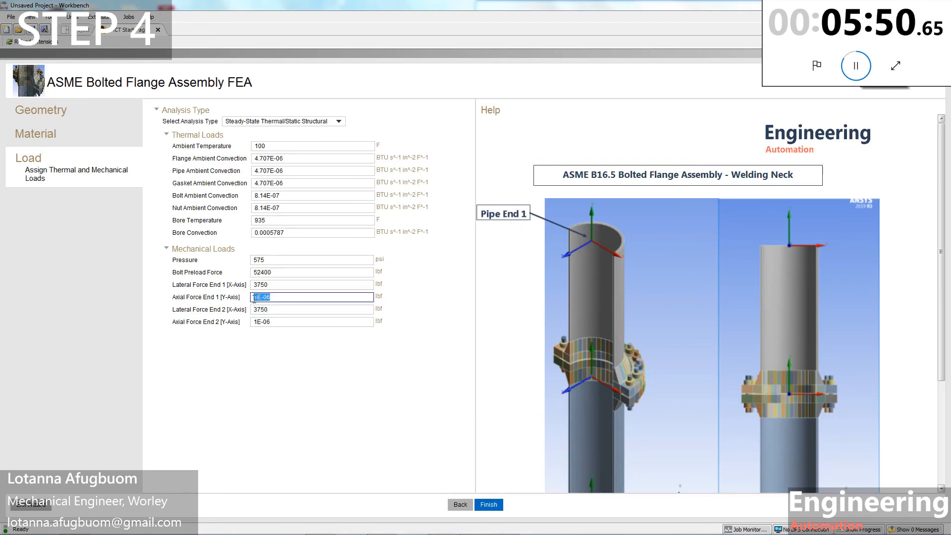
type("70500")
left_click_drag(275, 322, 232, 321)
type("-70500")
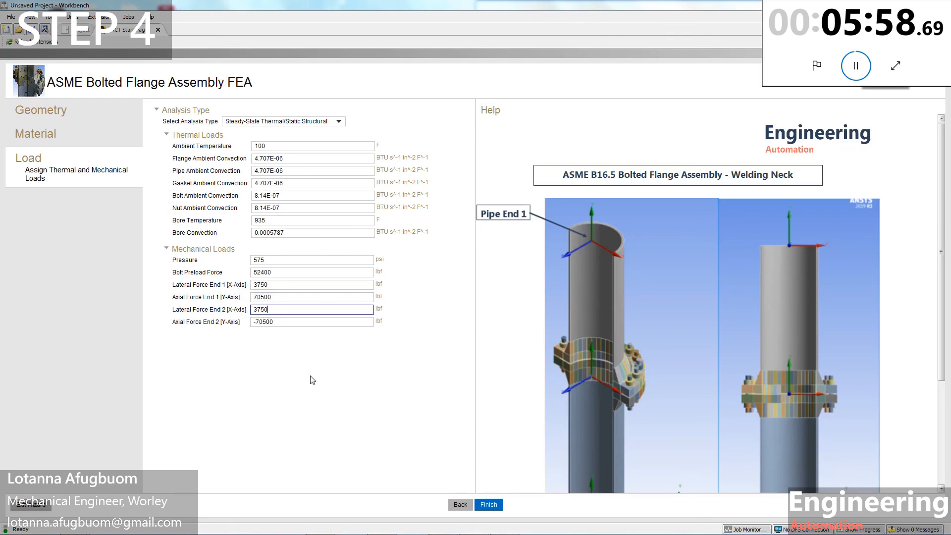
left_click(490, 506)
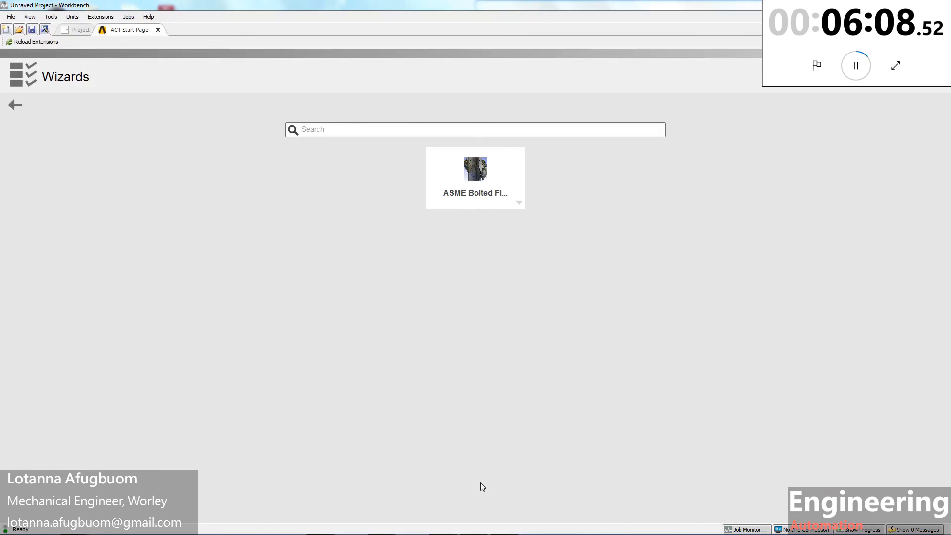
Step: Show the Project Schematic with the generated Geometry, Steady-State Thermal and Static Structural systems
left_click(72, 32)
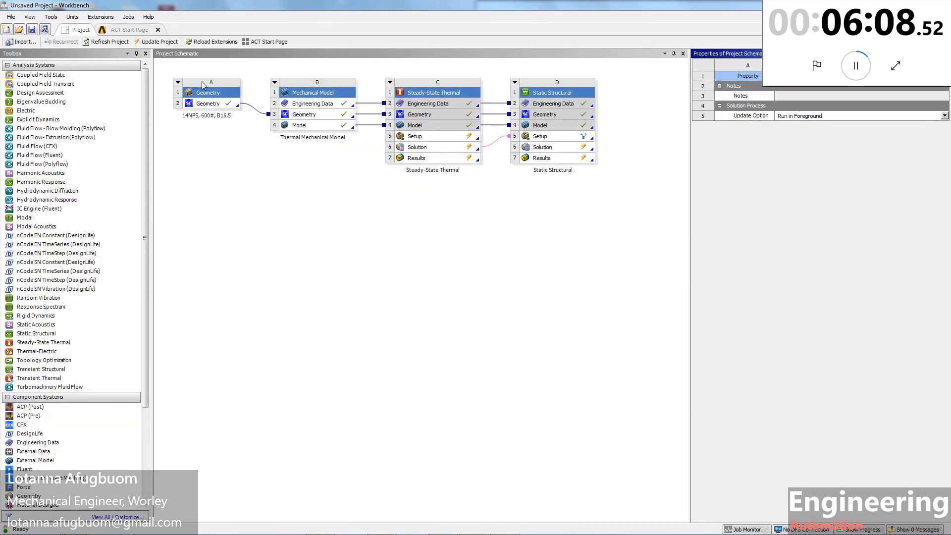